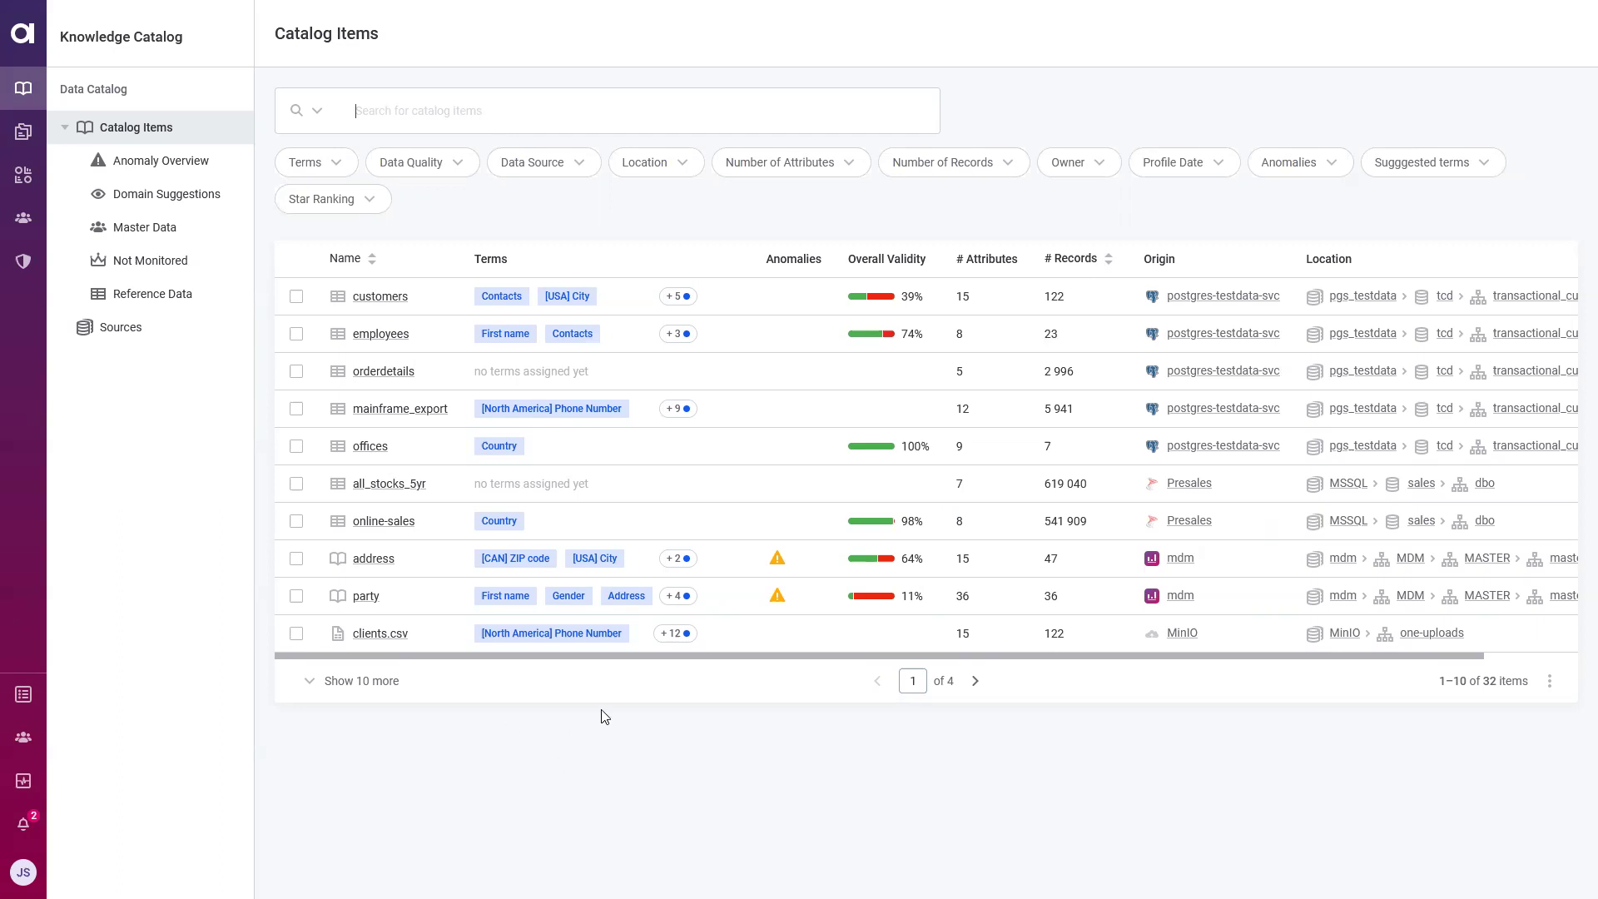
# - Preview the Create Source form, then return to the Sources list of 11 data sources
pyautogui.click(111, 337)
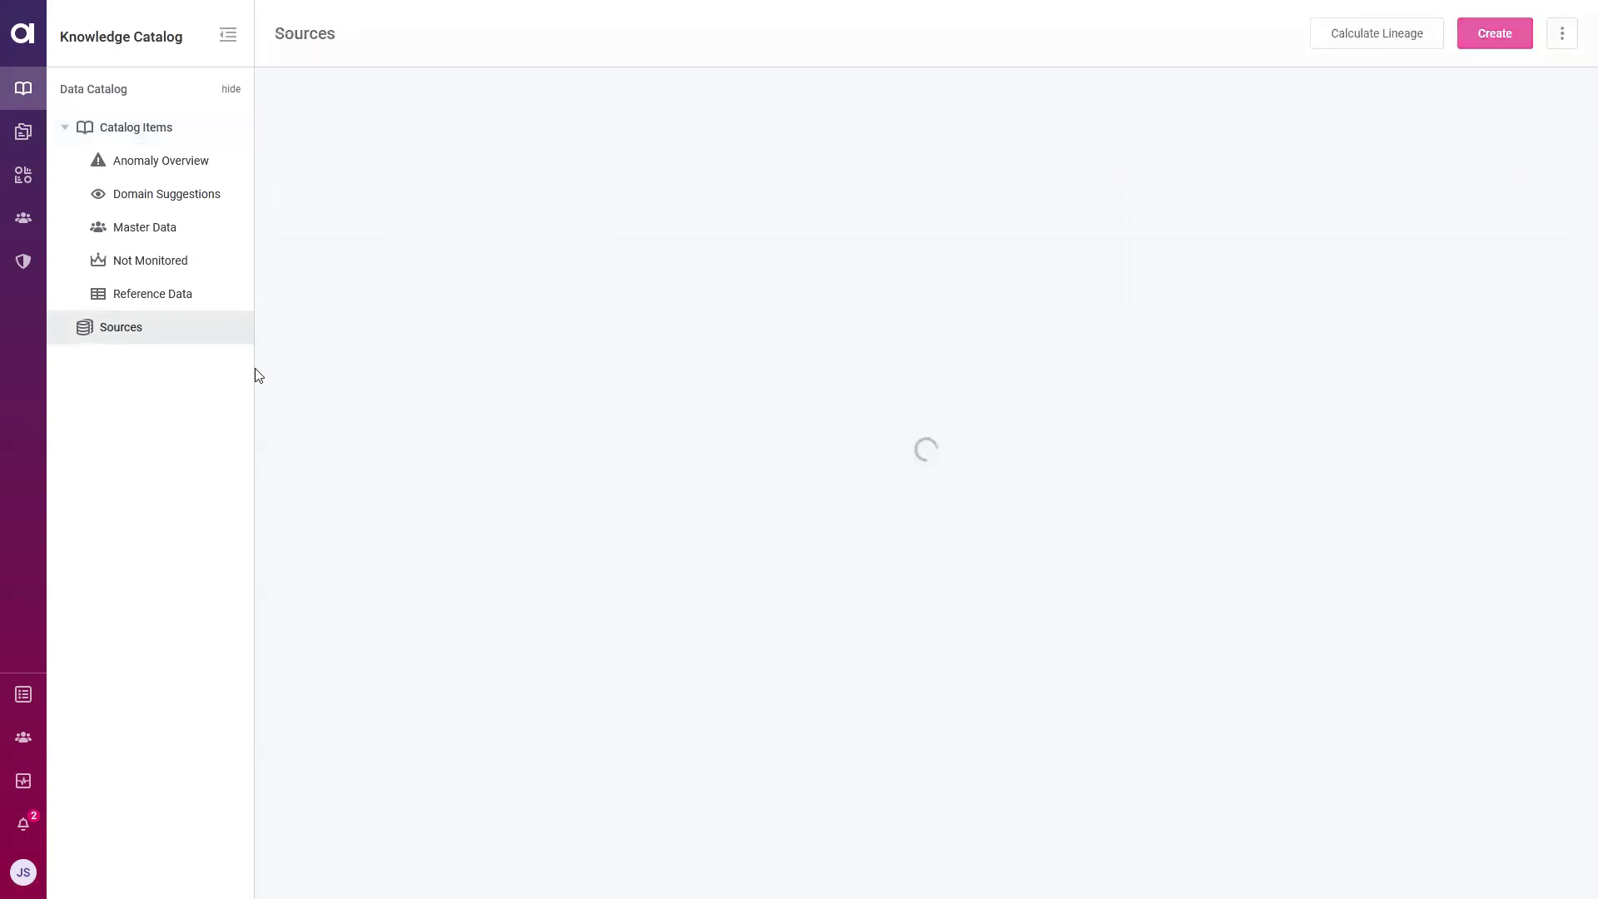
pyautogui.click(1494, 37)
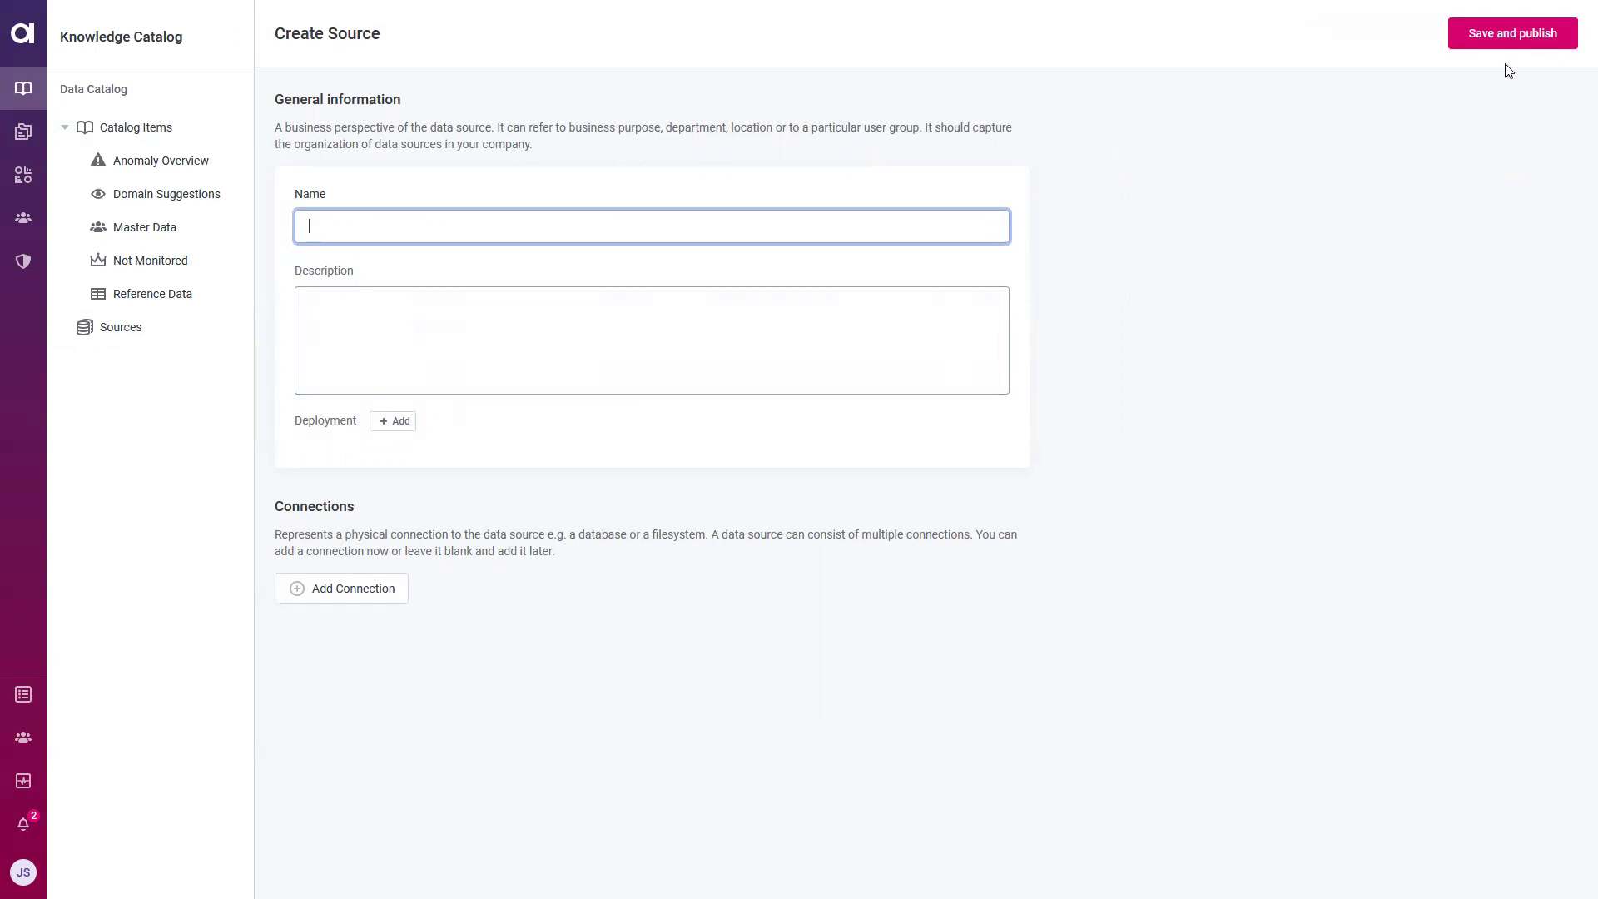
pyautogui.click(130, 330)
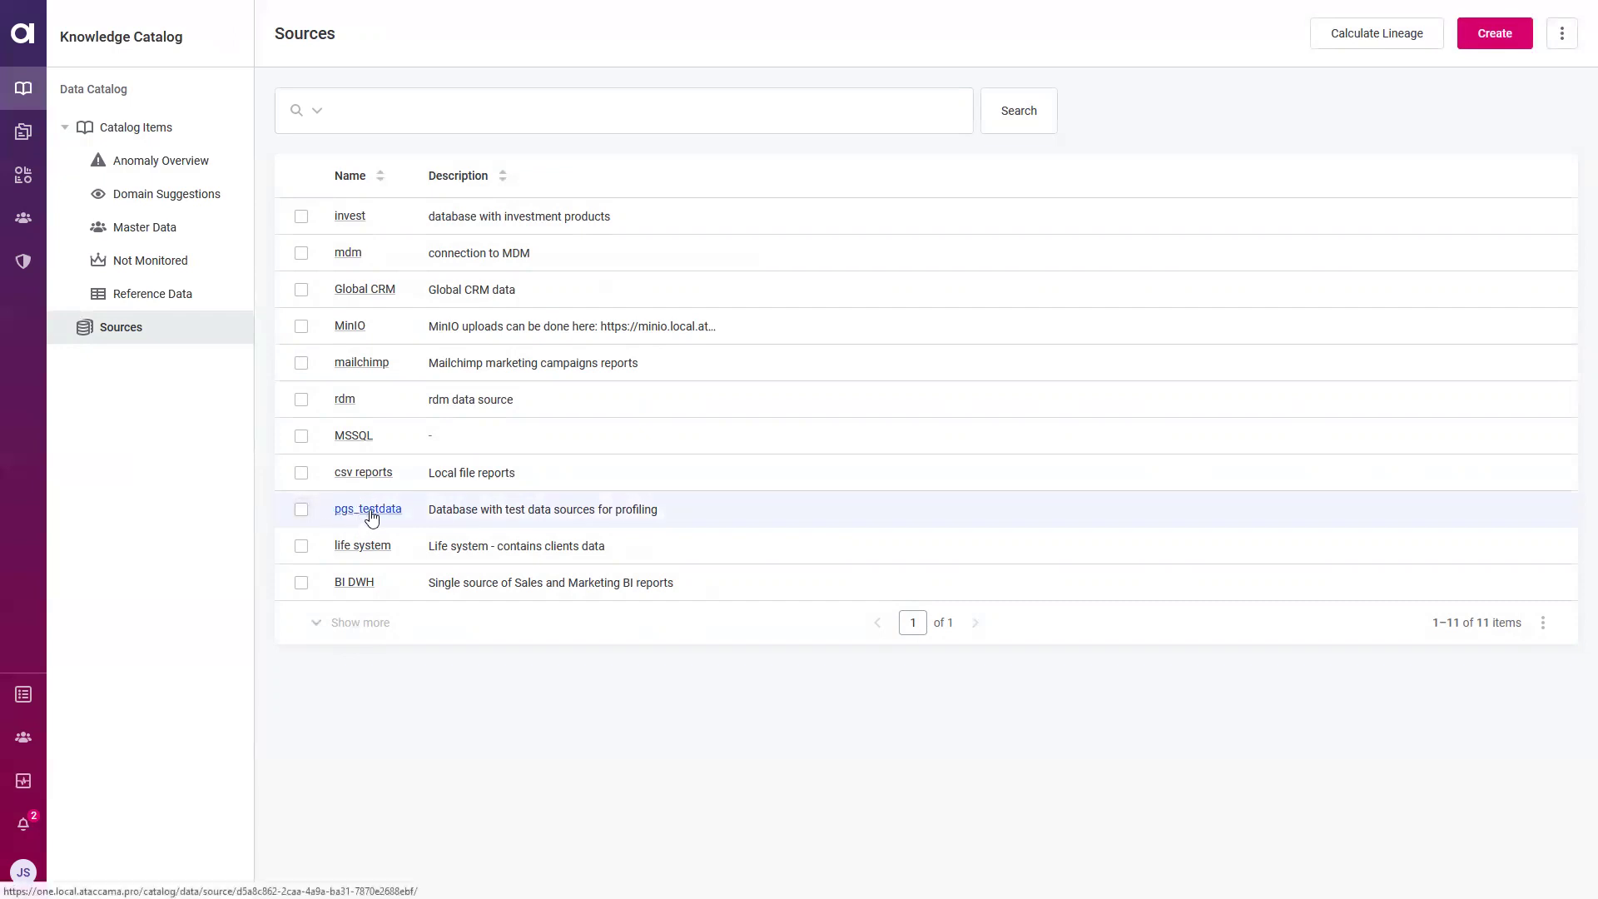
# - Open pgs_testdata and view its postgres-testdata-svc PostgreSQL connection
pyautogui.click(371, 515)
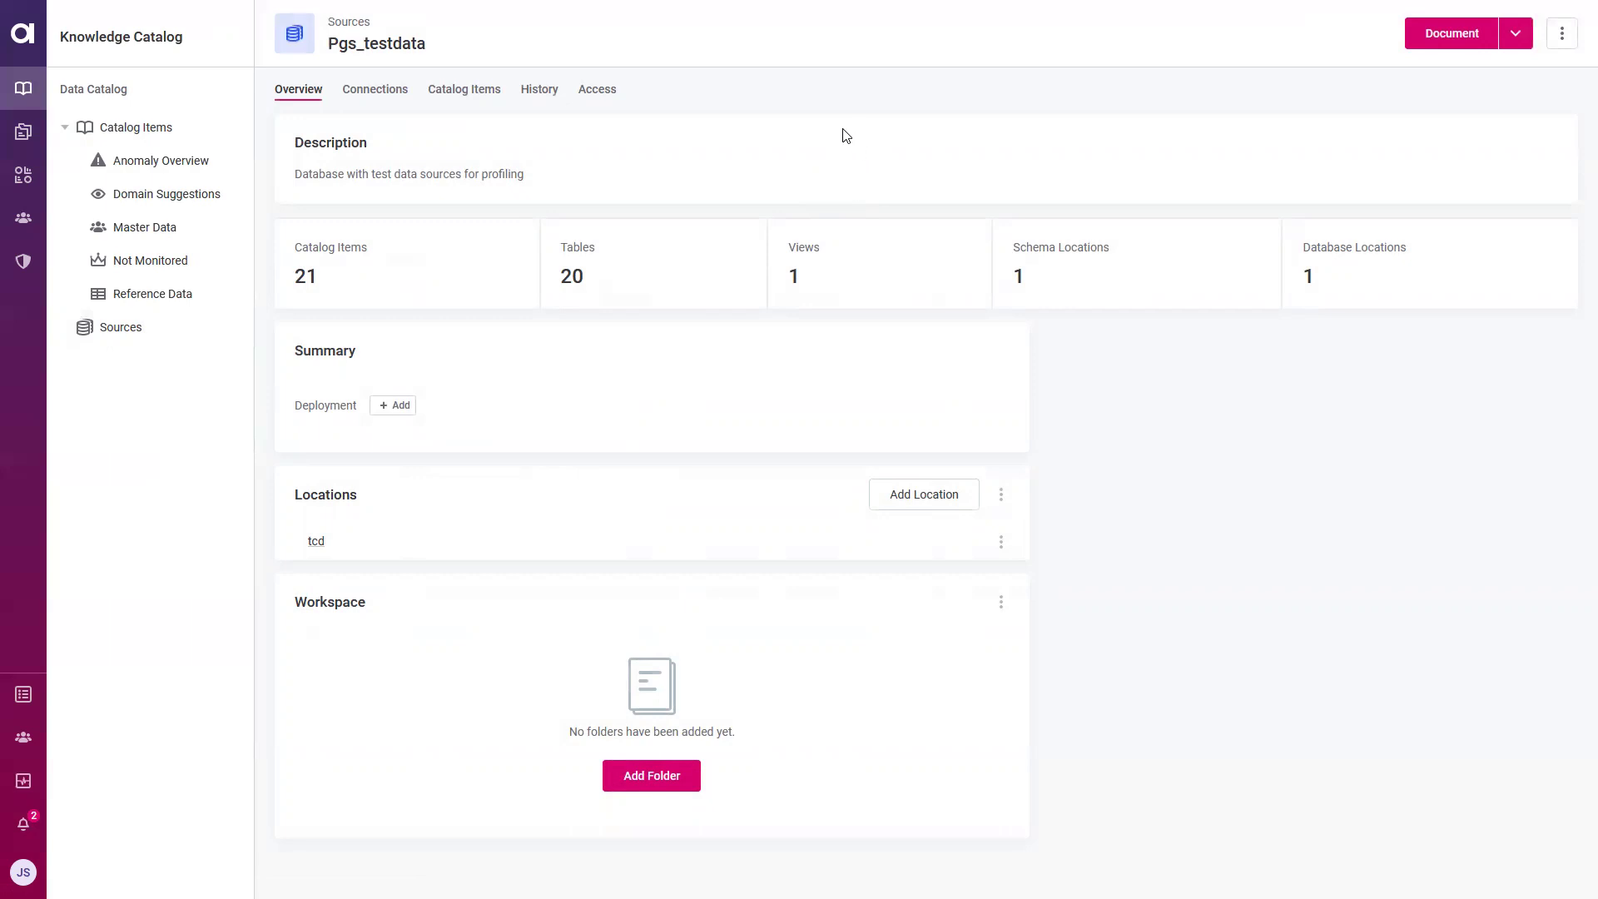
pyautogui.click(385, 97)
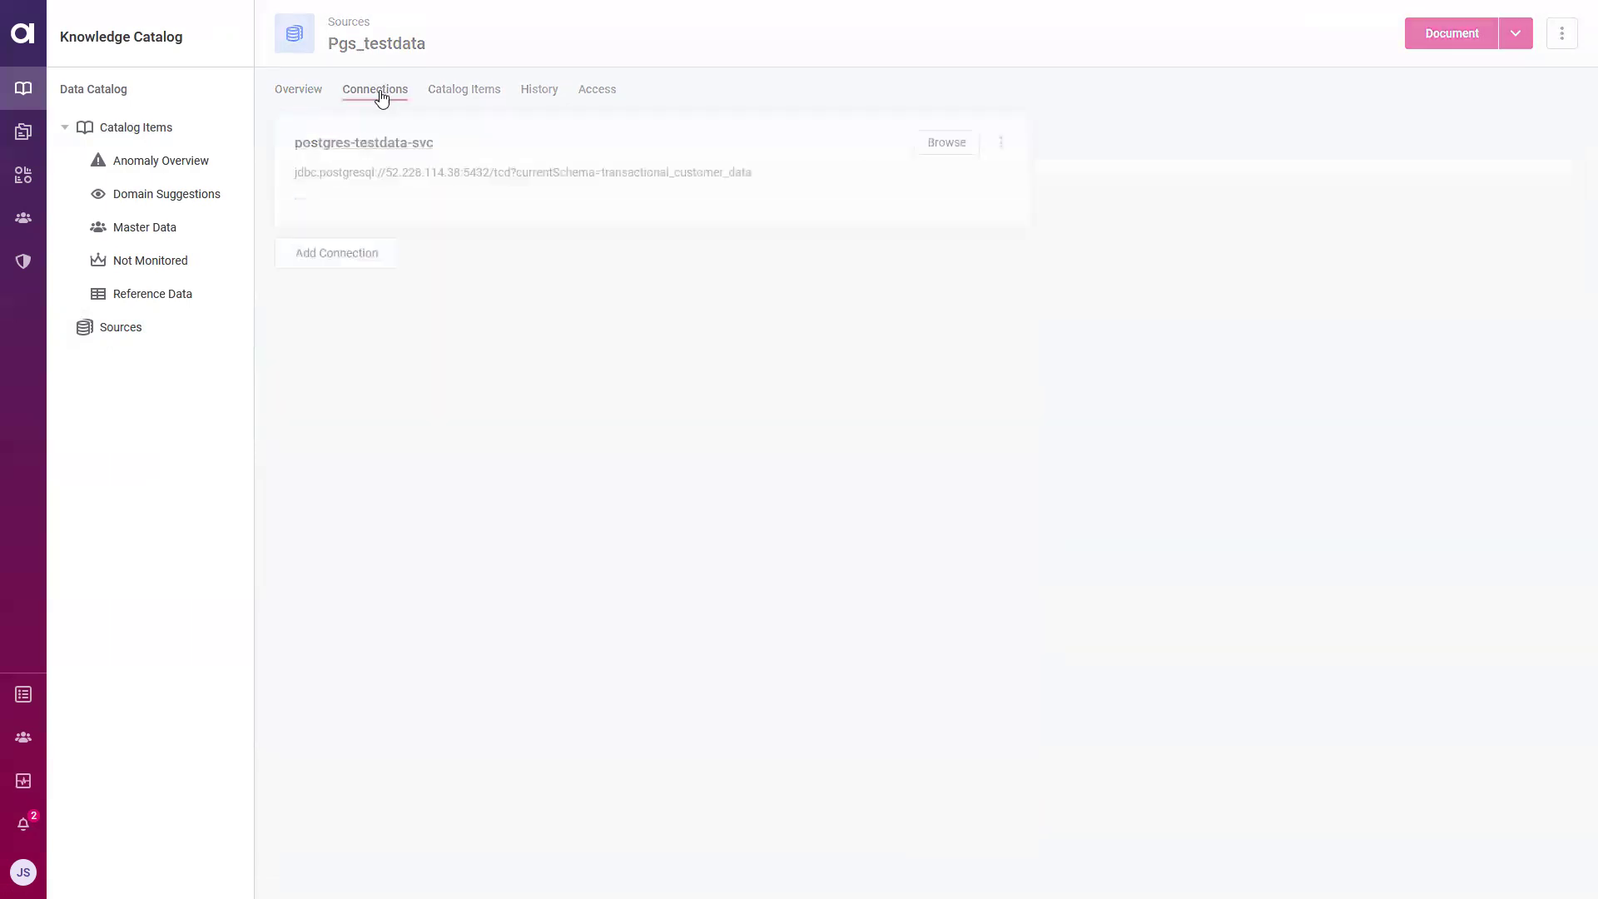
pyautogui.click(945, 148)
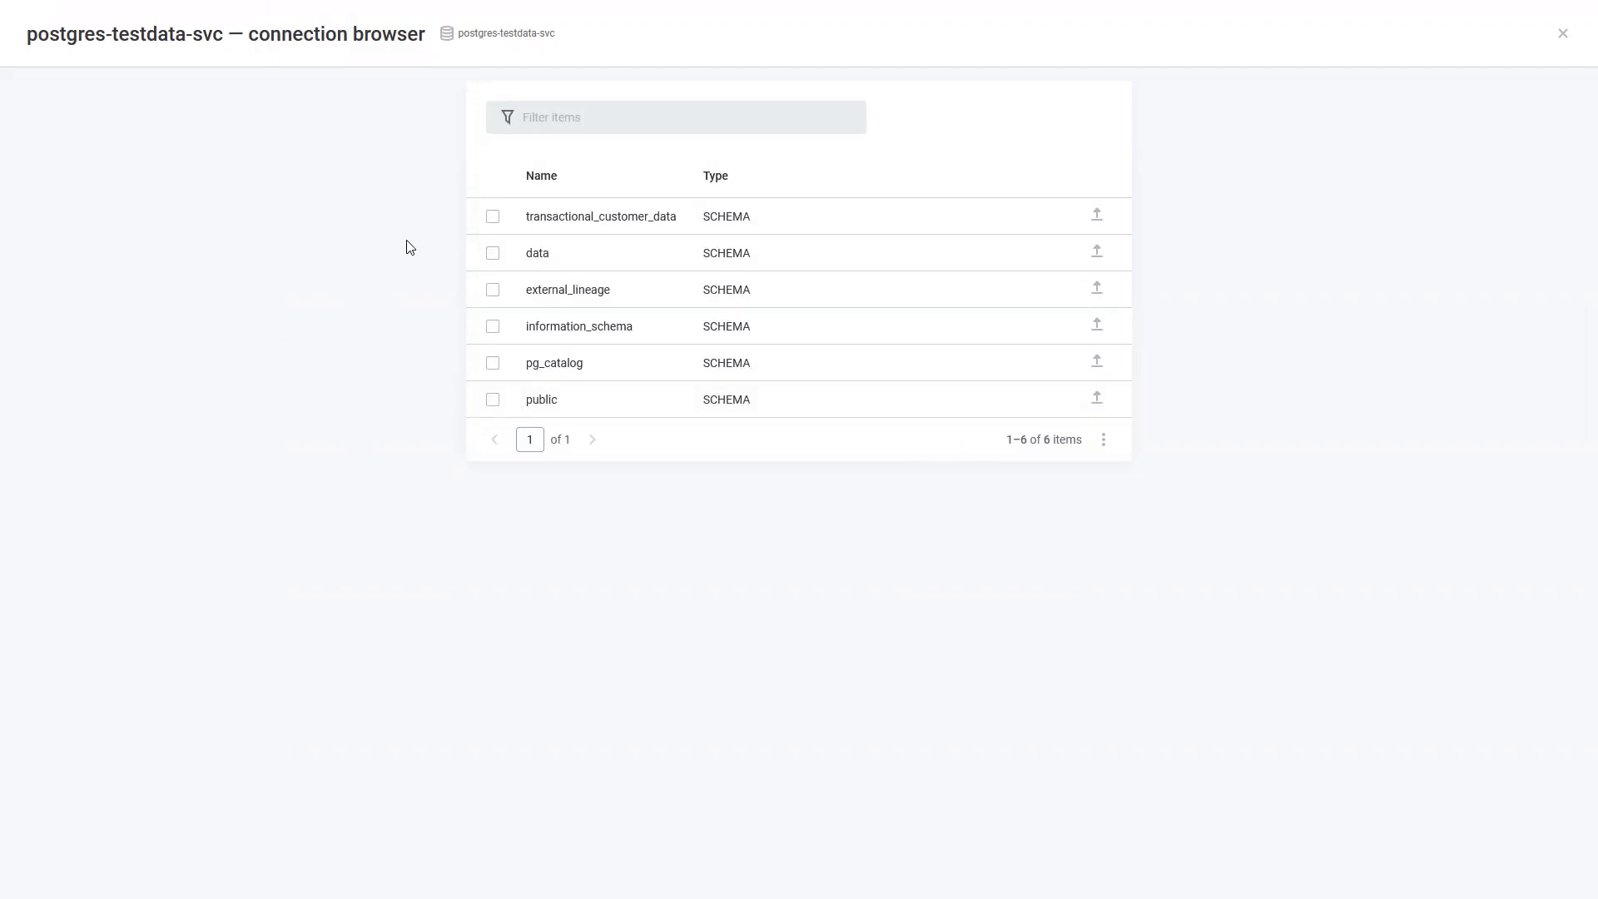
pyautogui.click(624, 220)
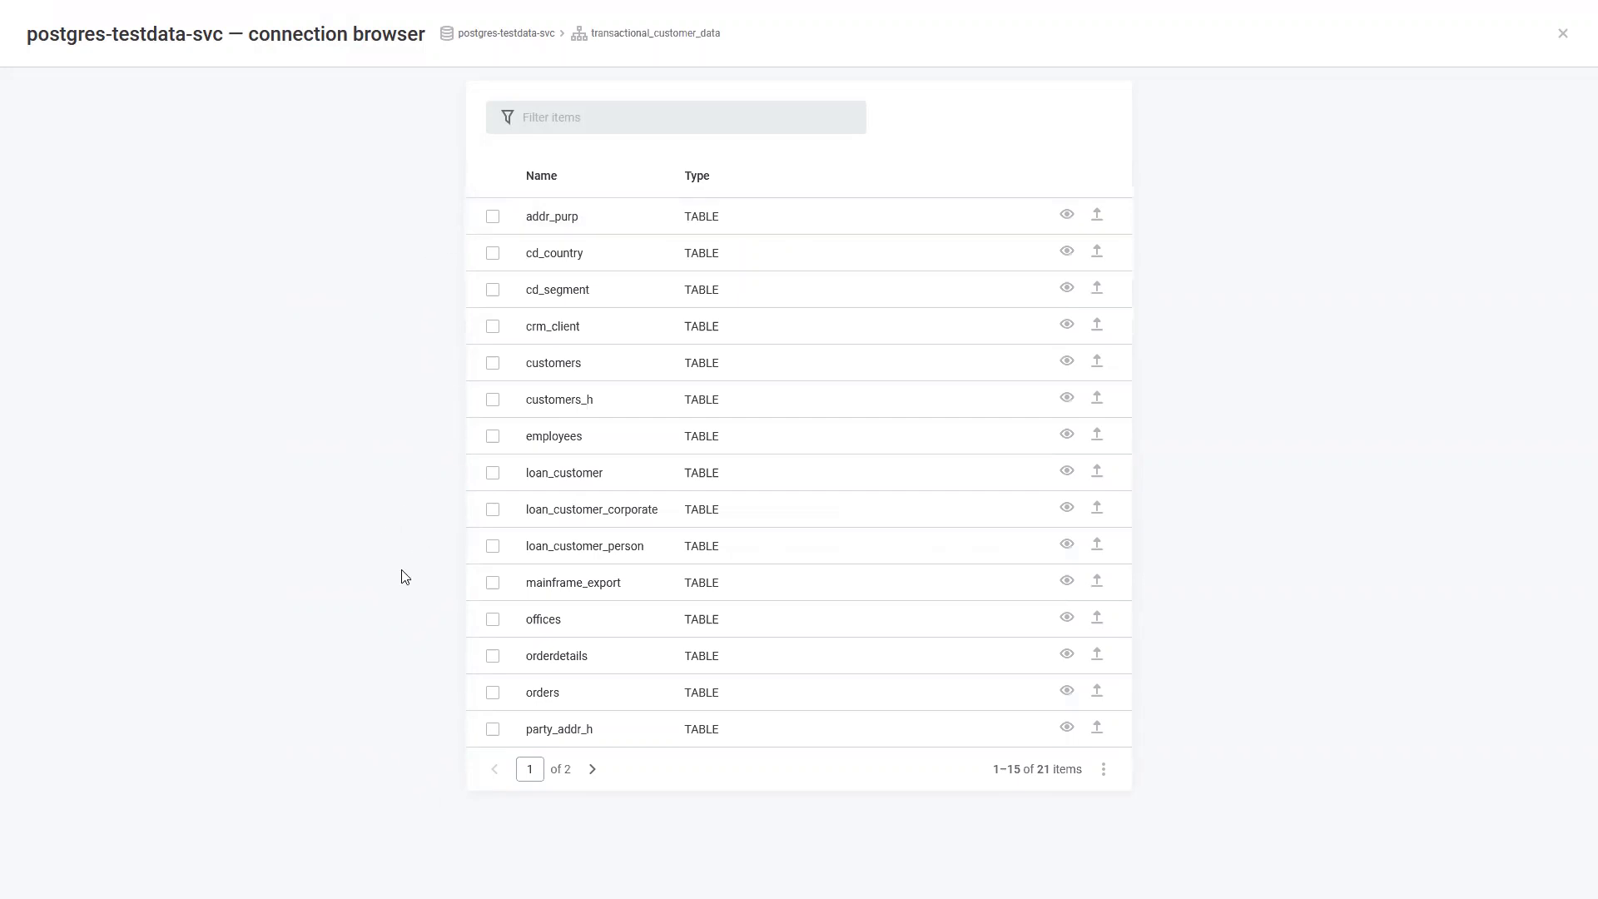
pyautogui.click(492, 366)
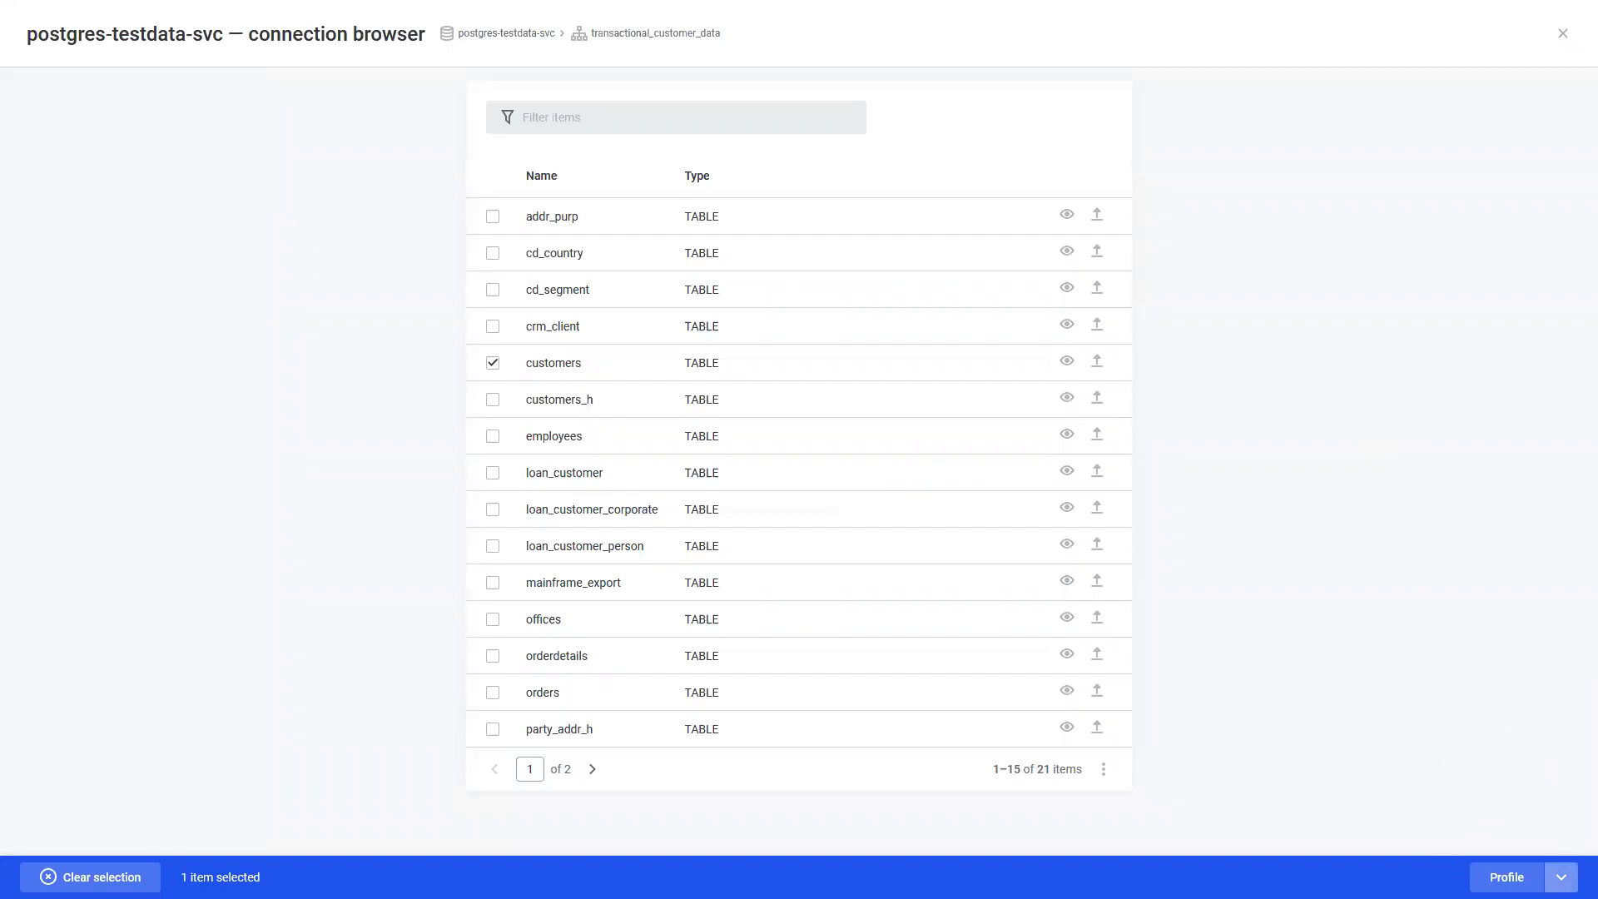
pyautogui.click(1561, 874)
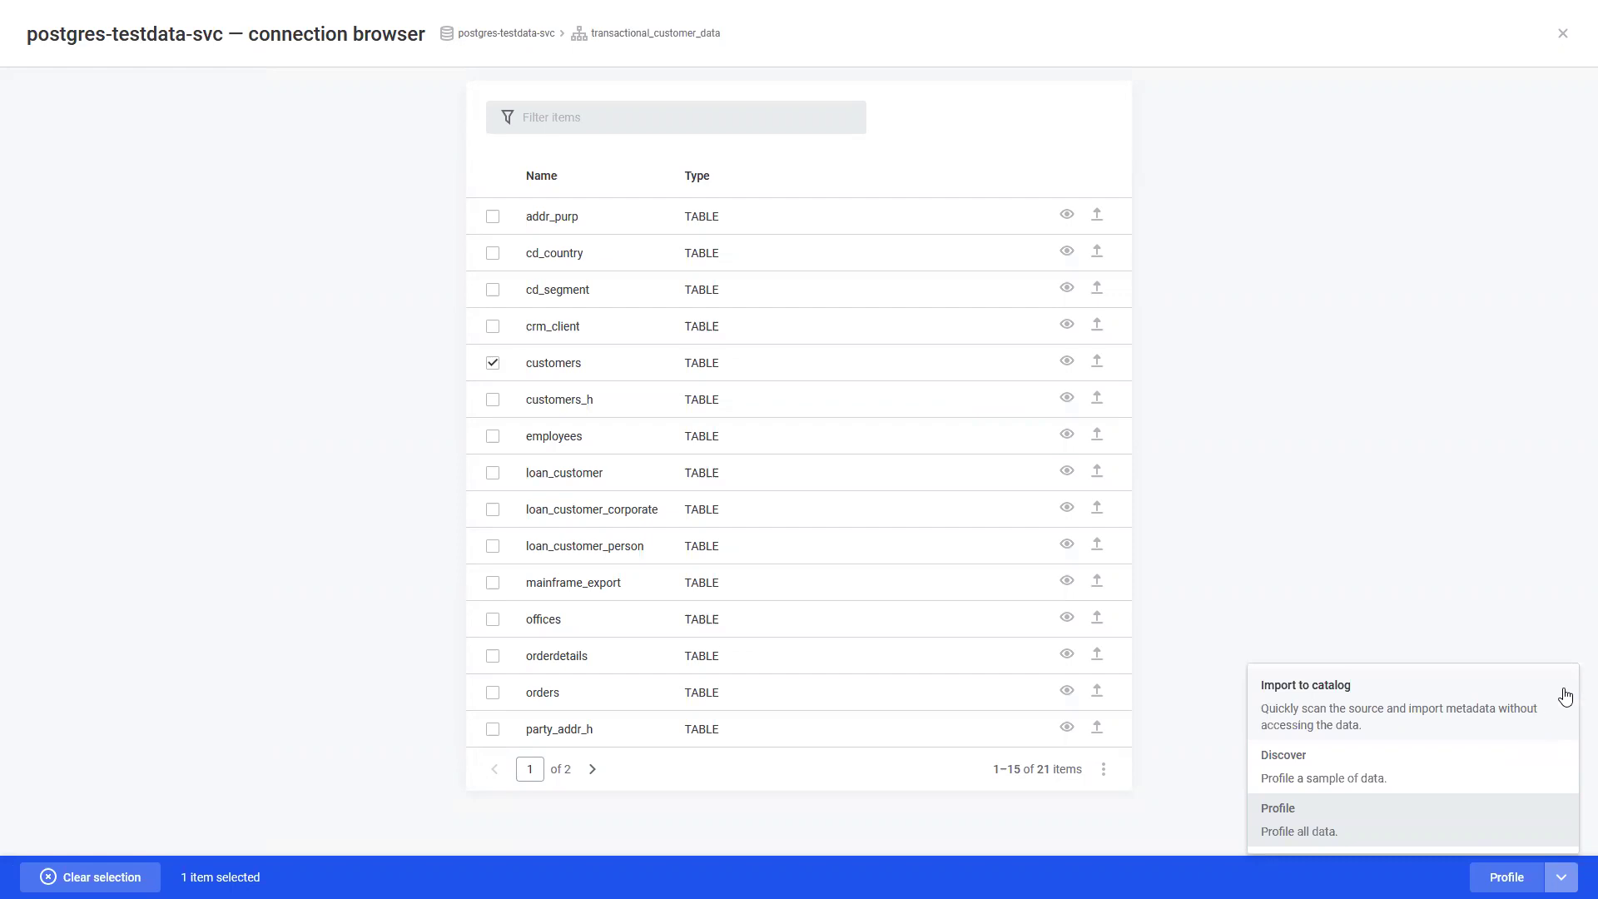
pyautogui.click(1420, 597)
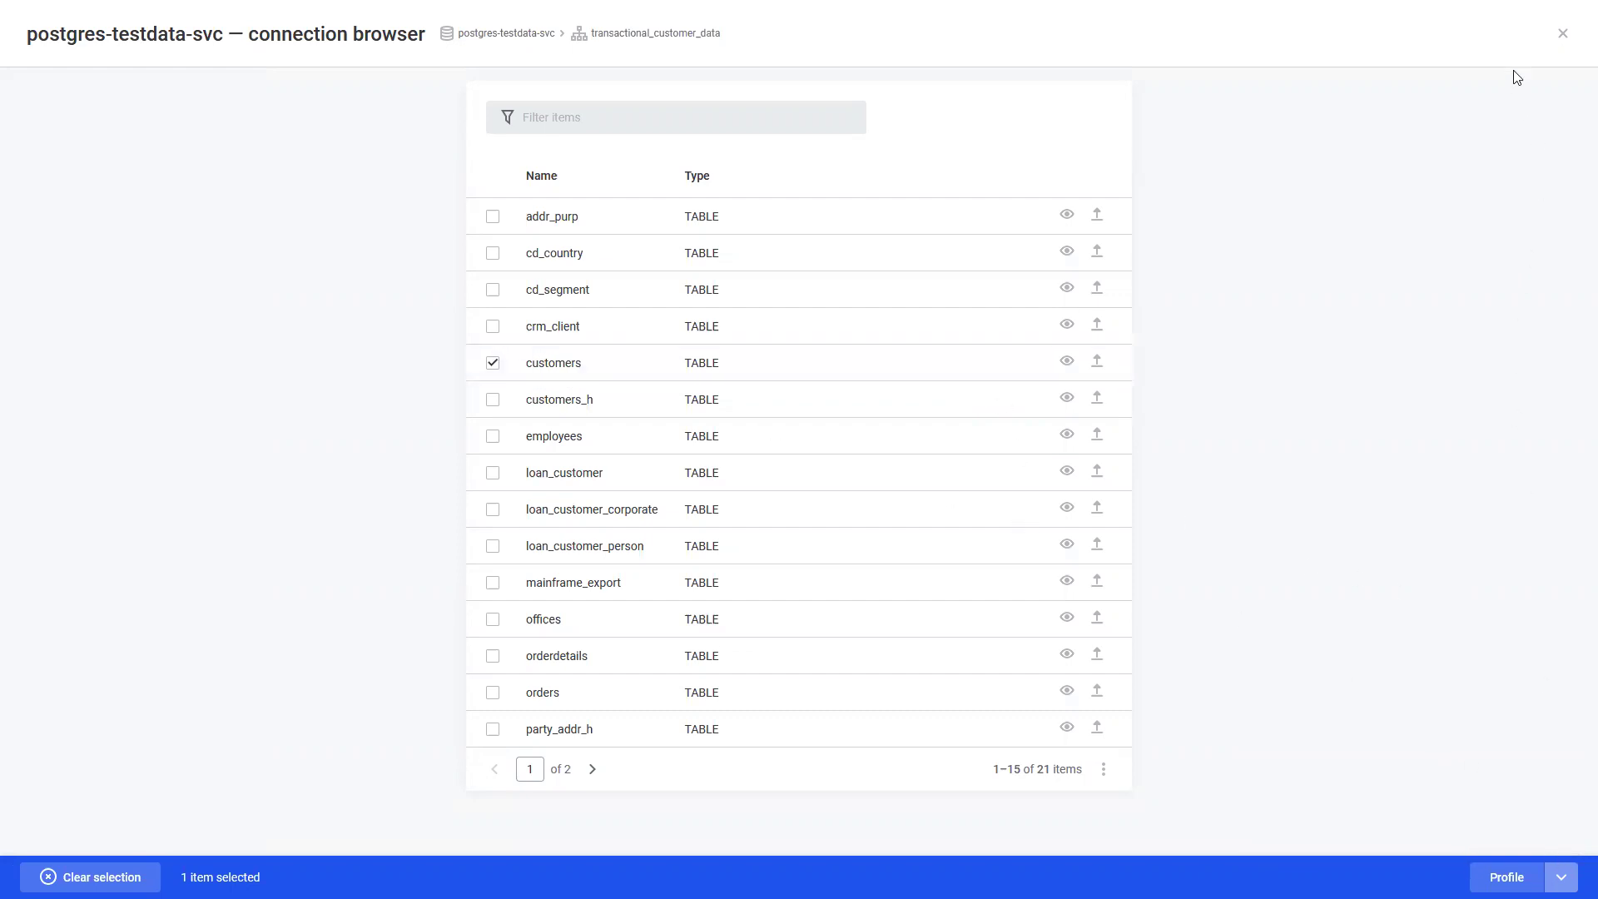
pyautogui.click(1563, 34)
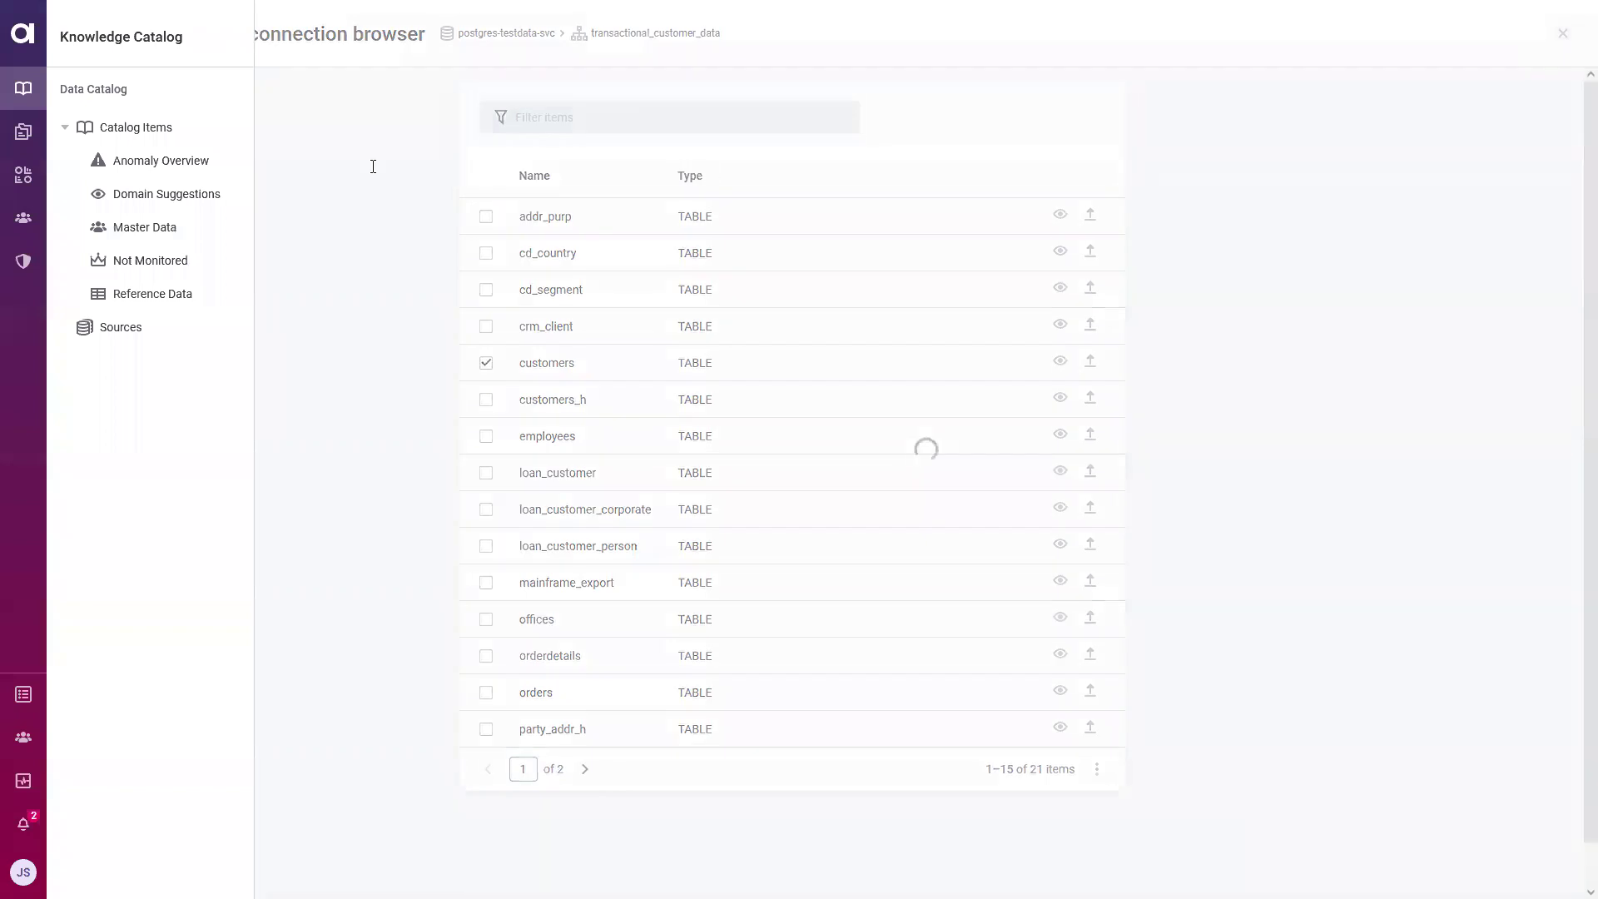
# - Show the Catalog Items list of 32 assets, with customers at 39% validity
pyautogui.click(141, 134)
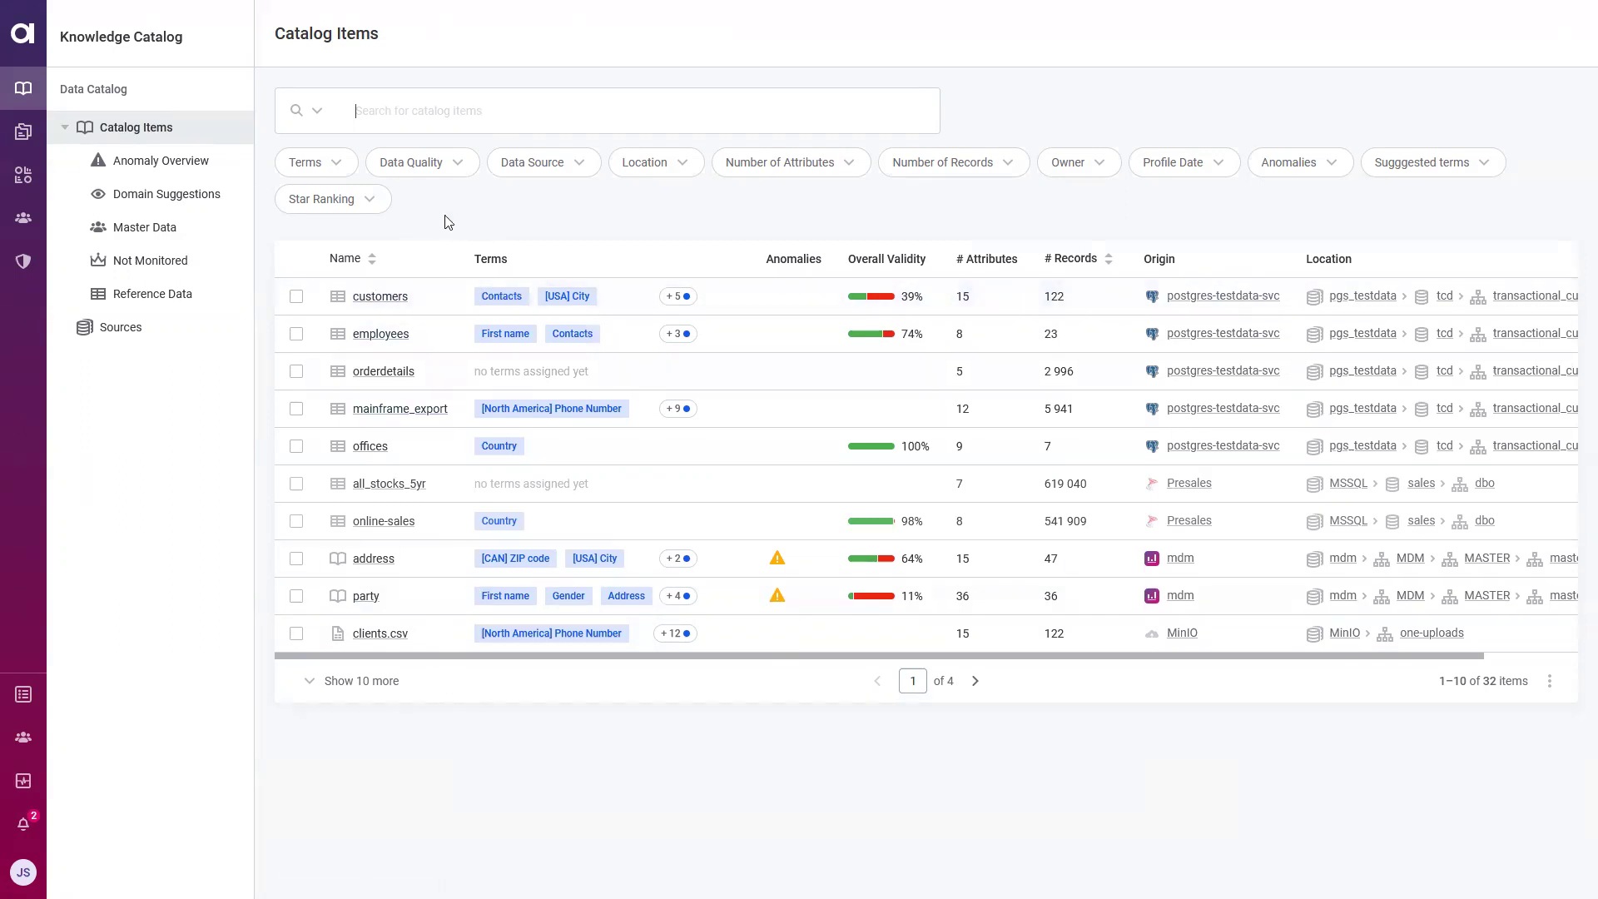
pyautogui.click(529, 105)
pyautogui.write('customer')
pyautogui.press('Return')
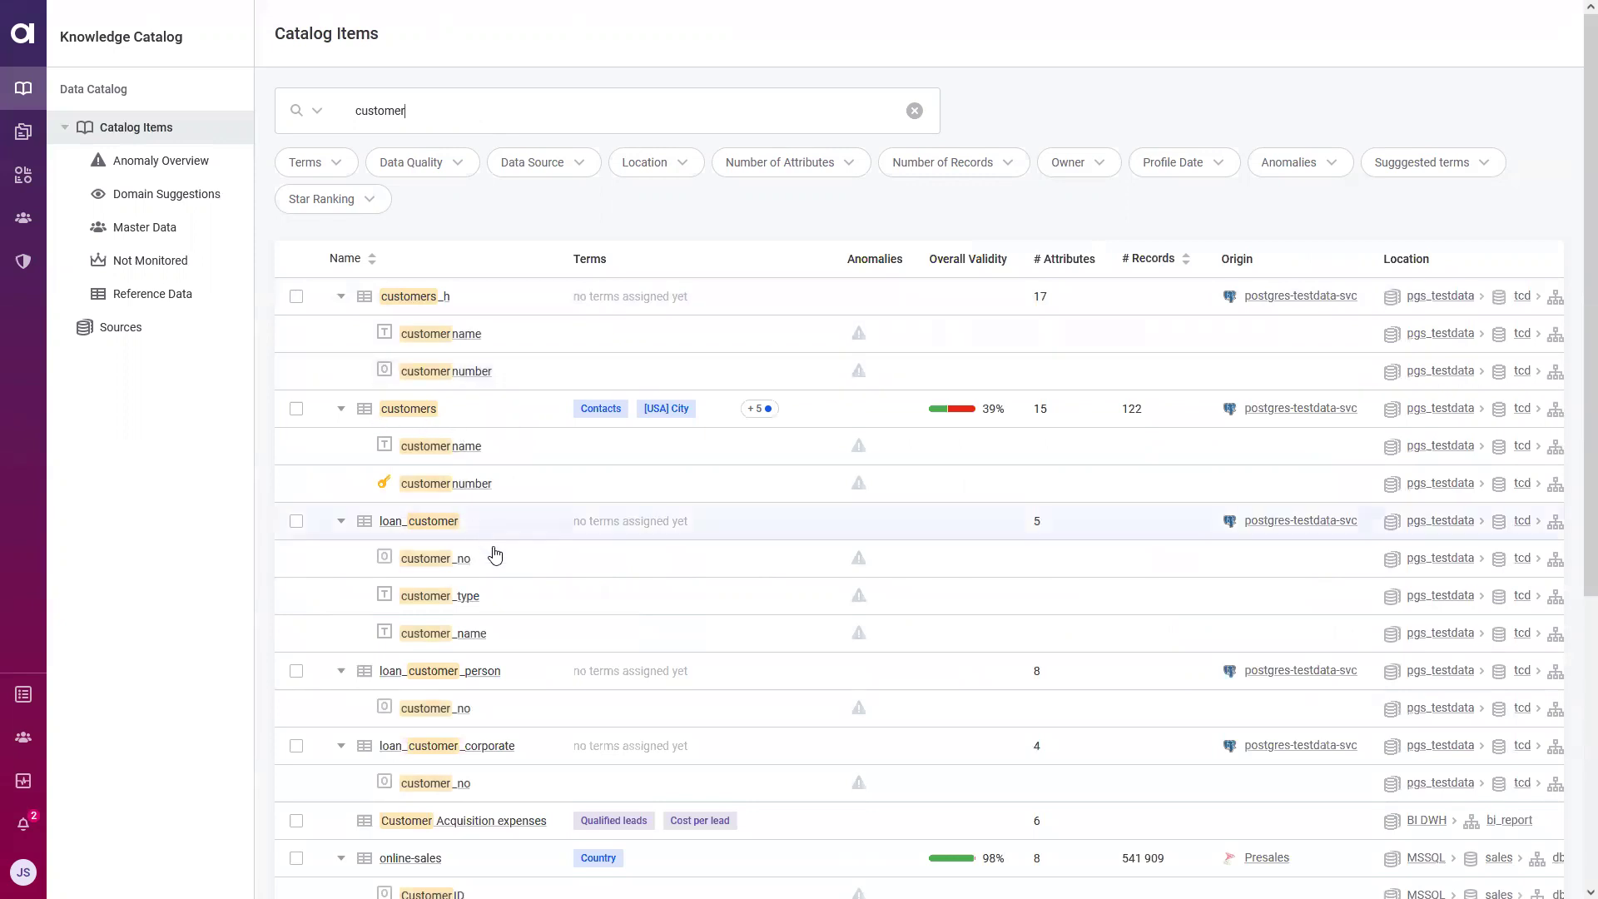
pyautogui.scroll(-4, 533, 661)
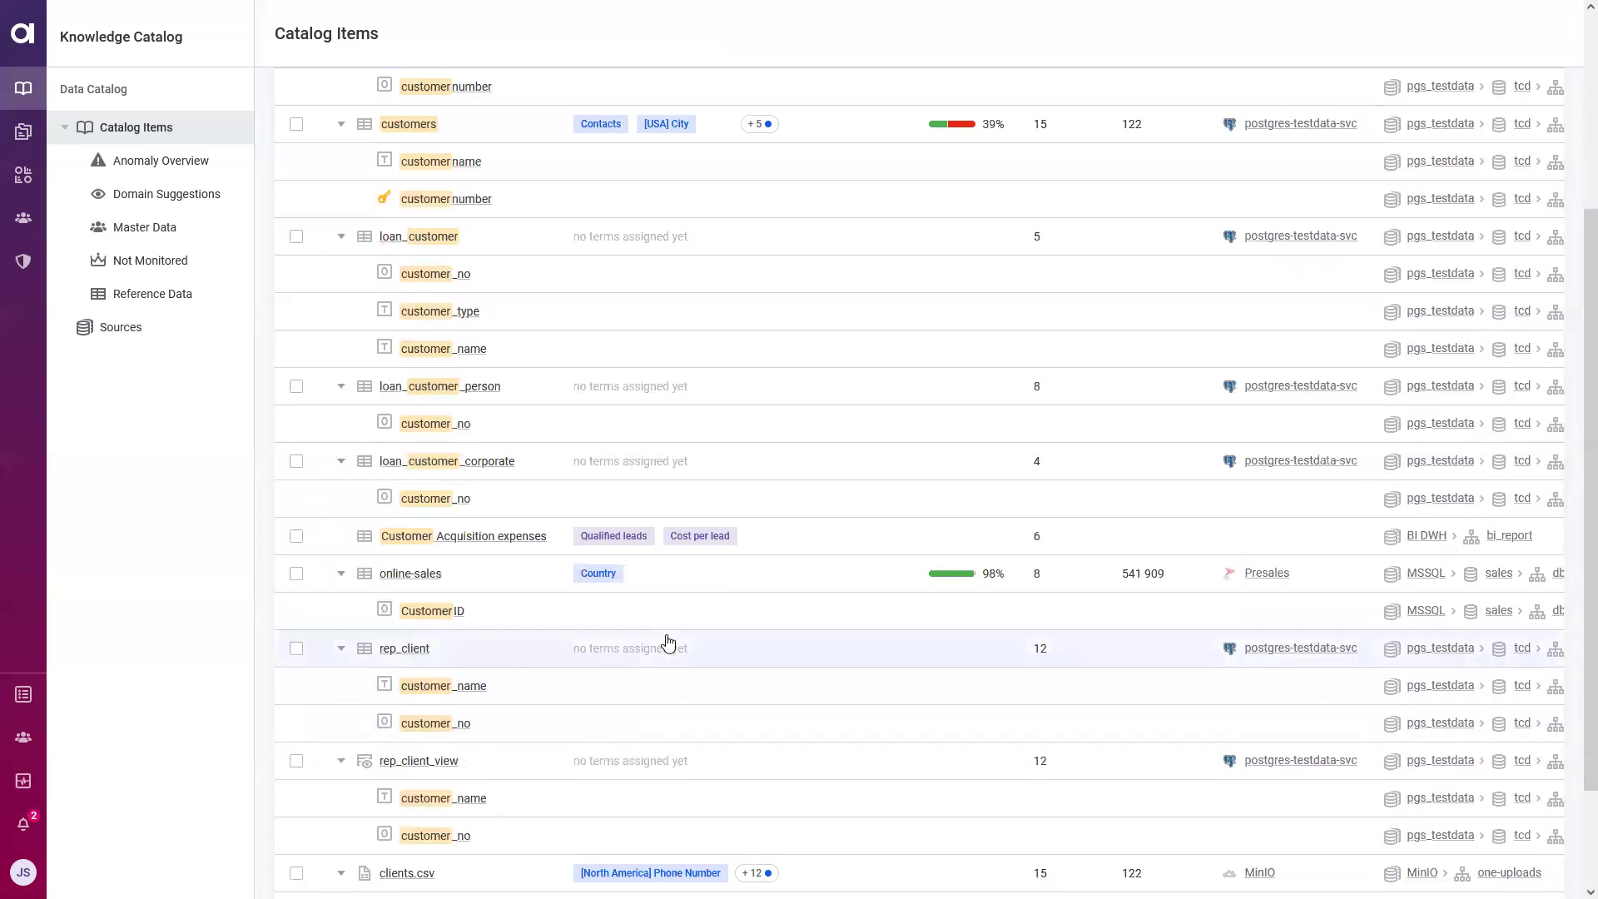
pyautogui.scroll(4, 658, 639)
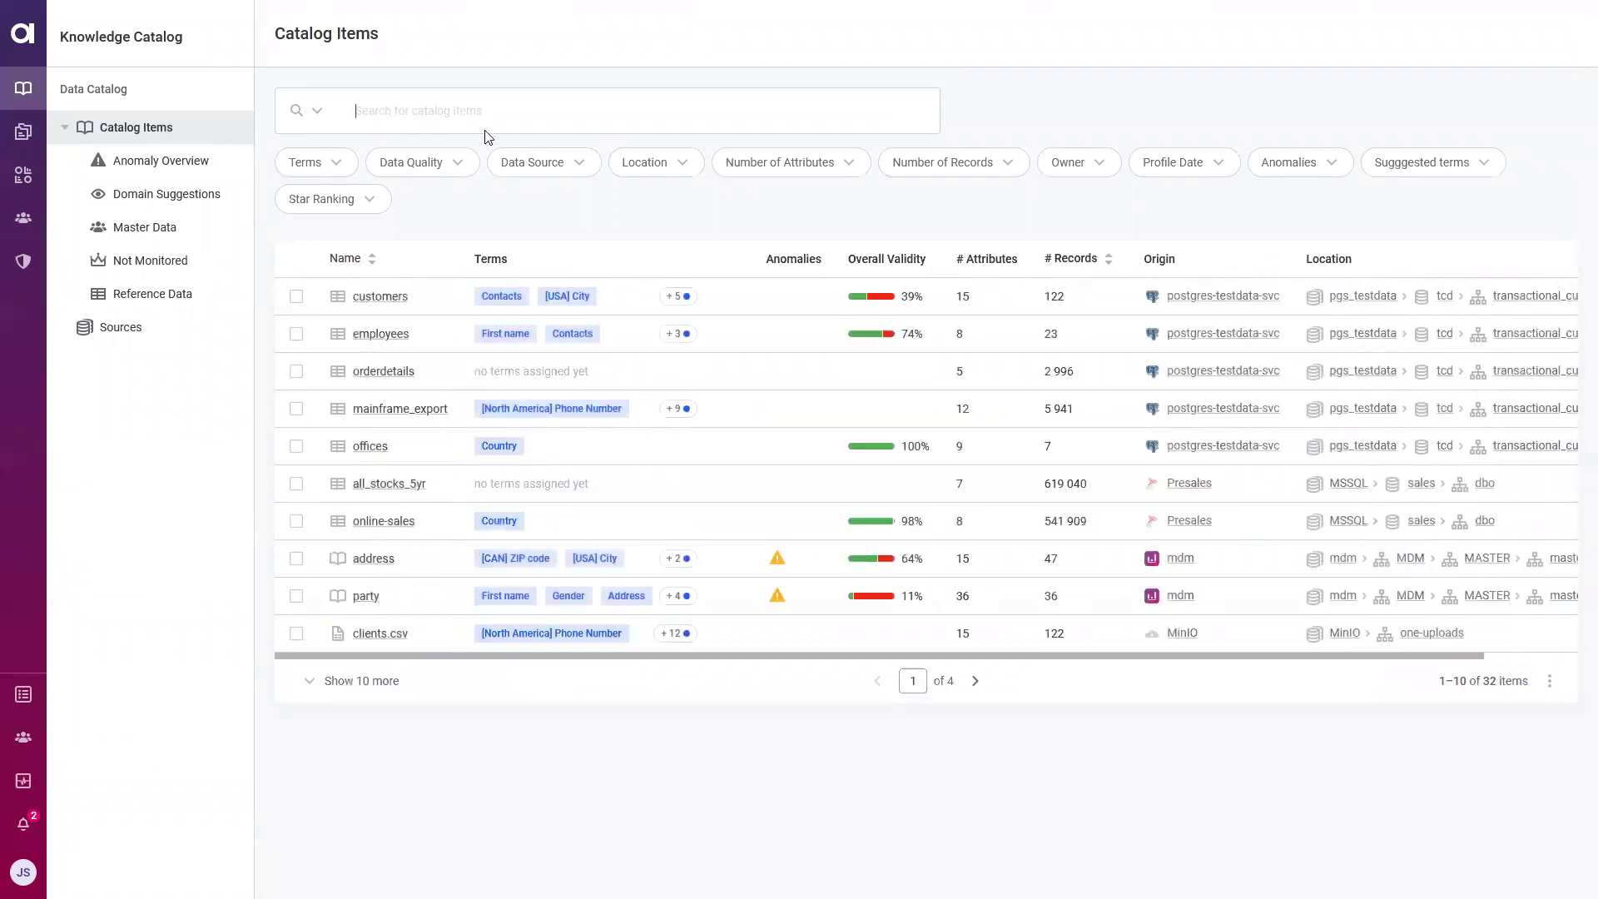
# - Filter Catalog Items by the Personal Data term, leaving 7 items such as customers and employees
pyautogui.click(346, 168)
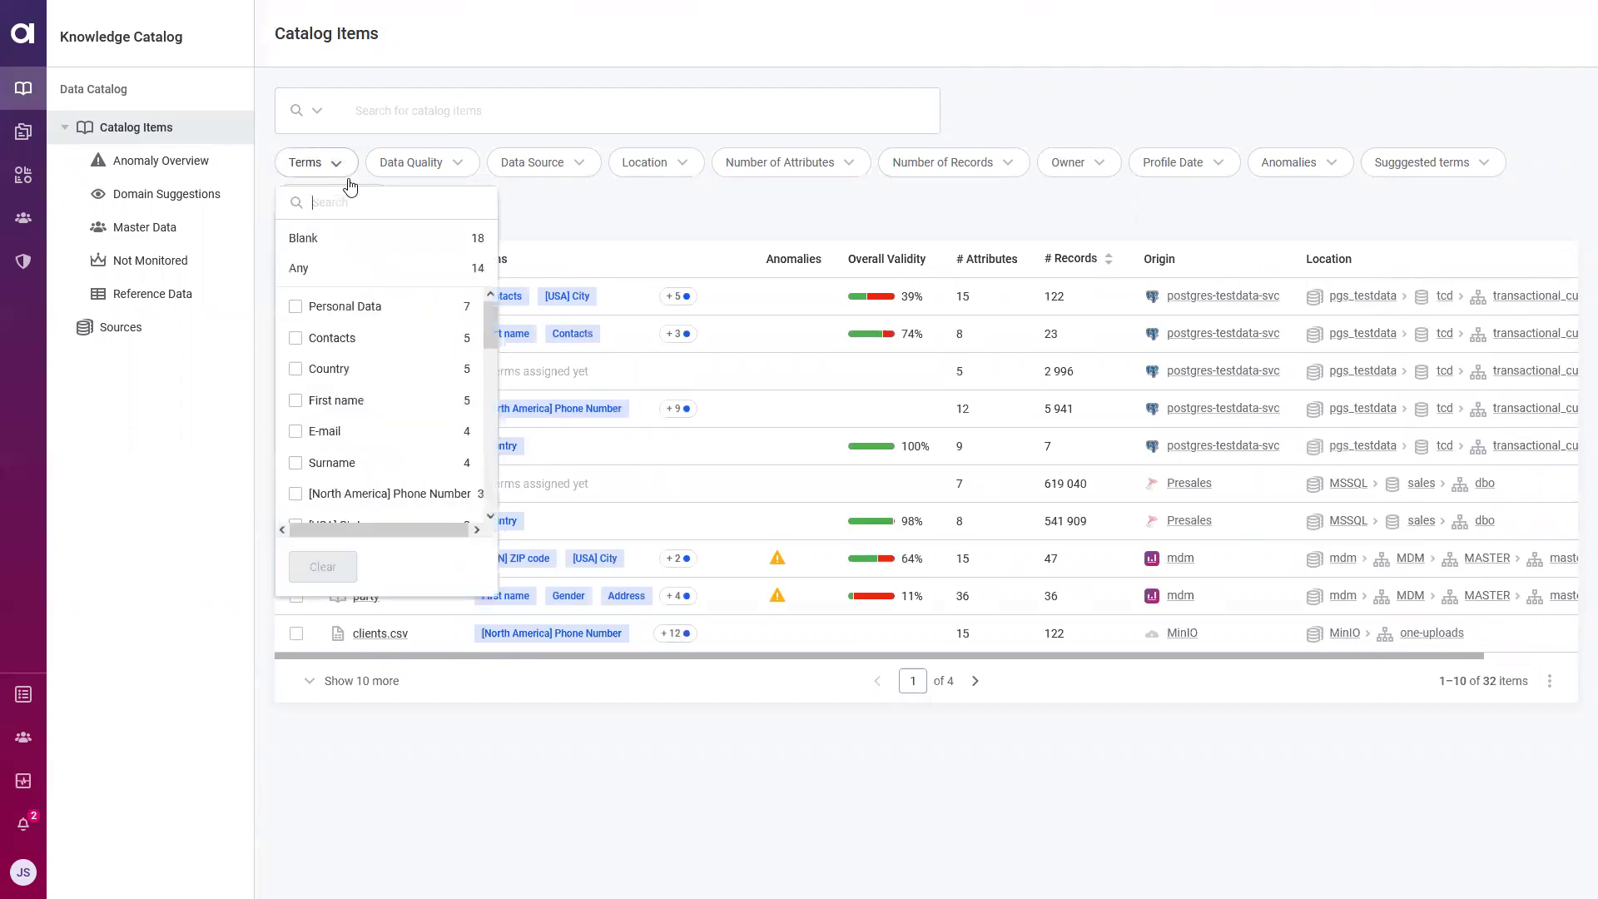
pyautogui.click(296, 309)
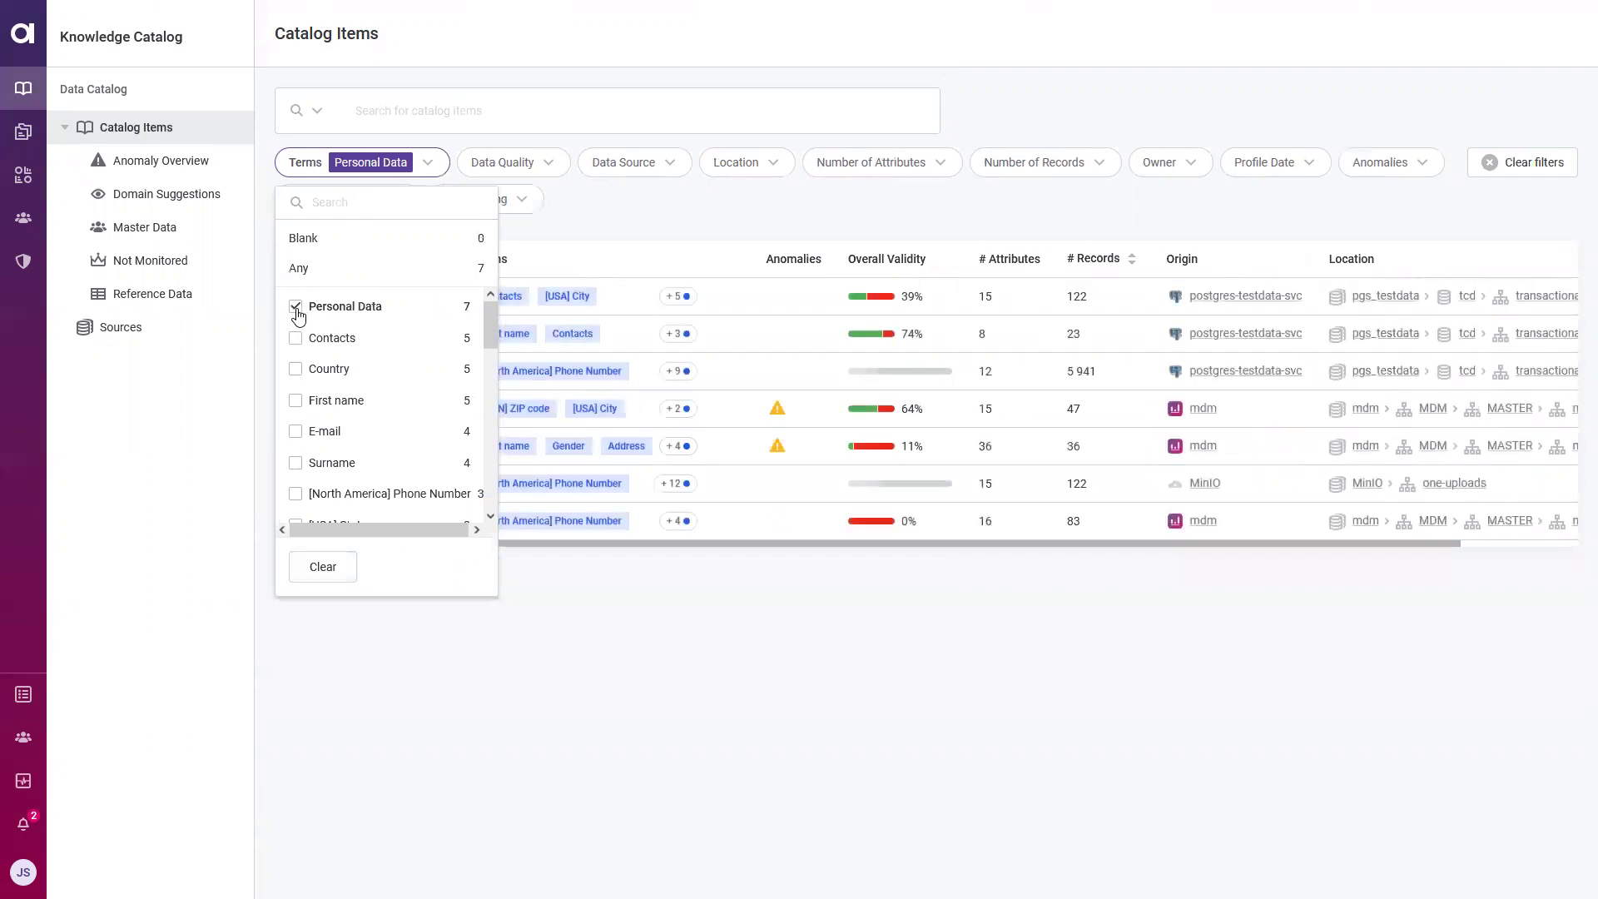
pyautogui.click(721, 620)
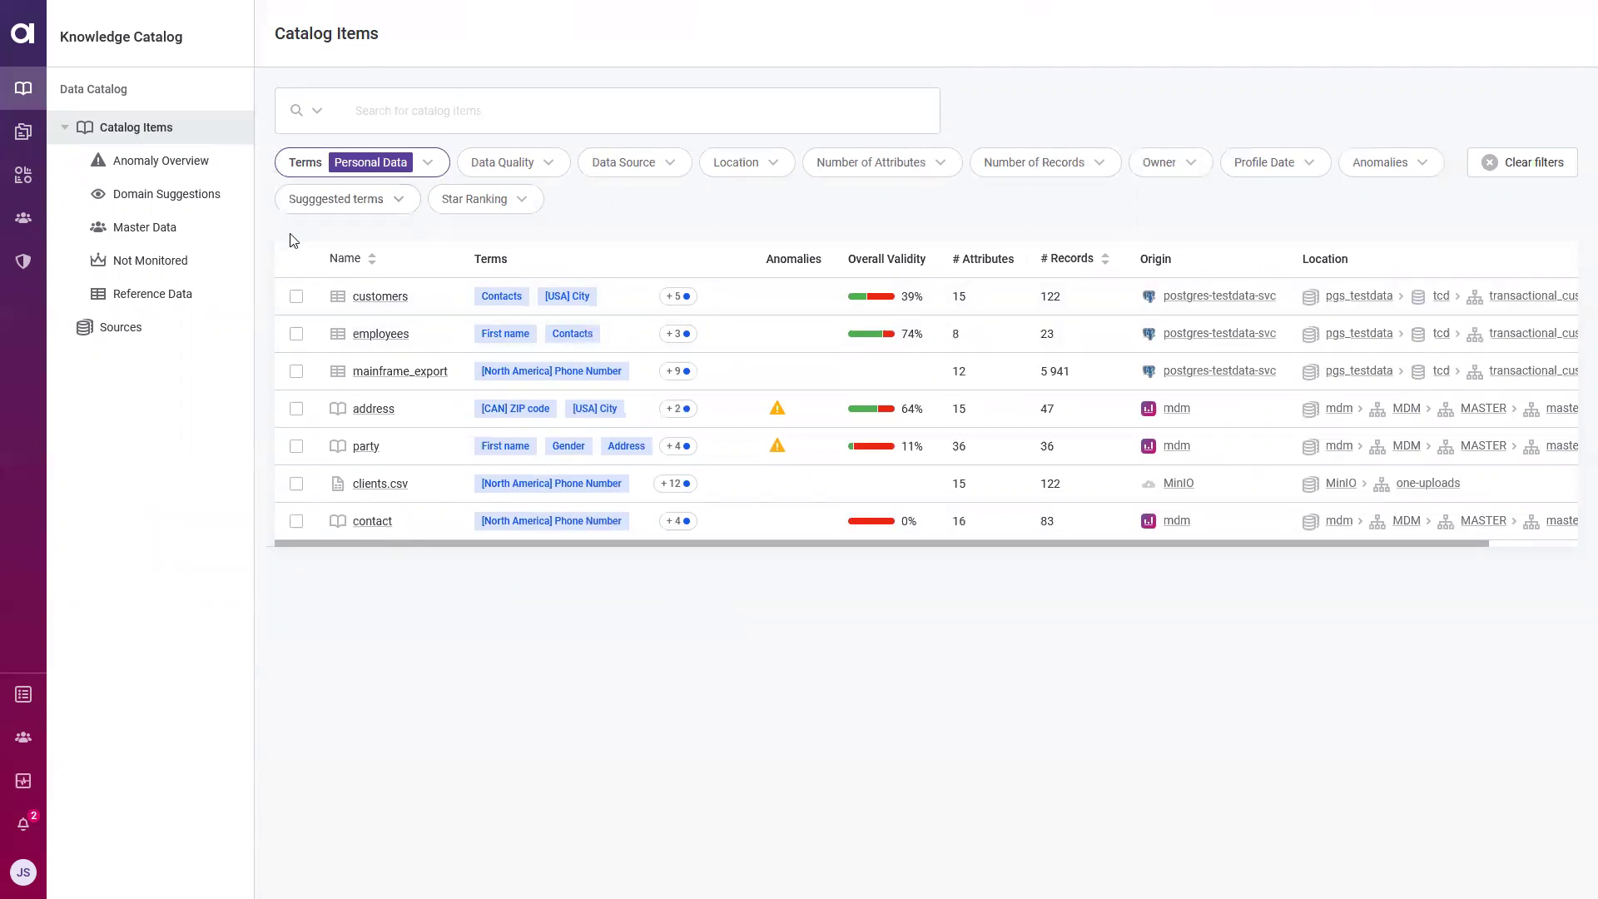
# - Open the customers table and scroll to its relations with products, employees, orders and payments
pyautogui.click(376, 297)
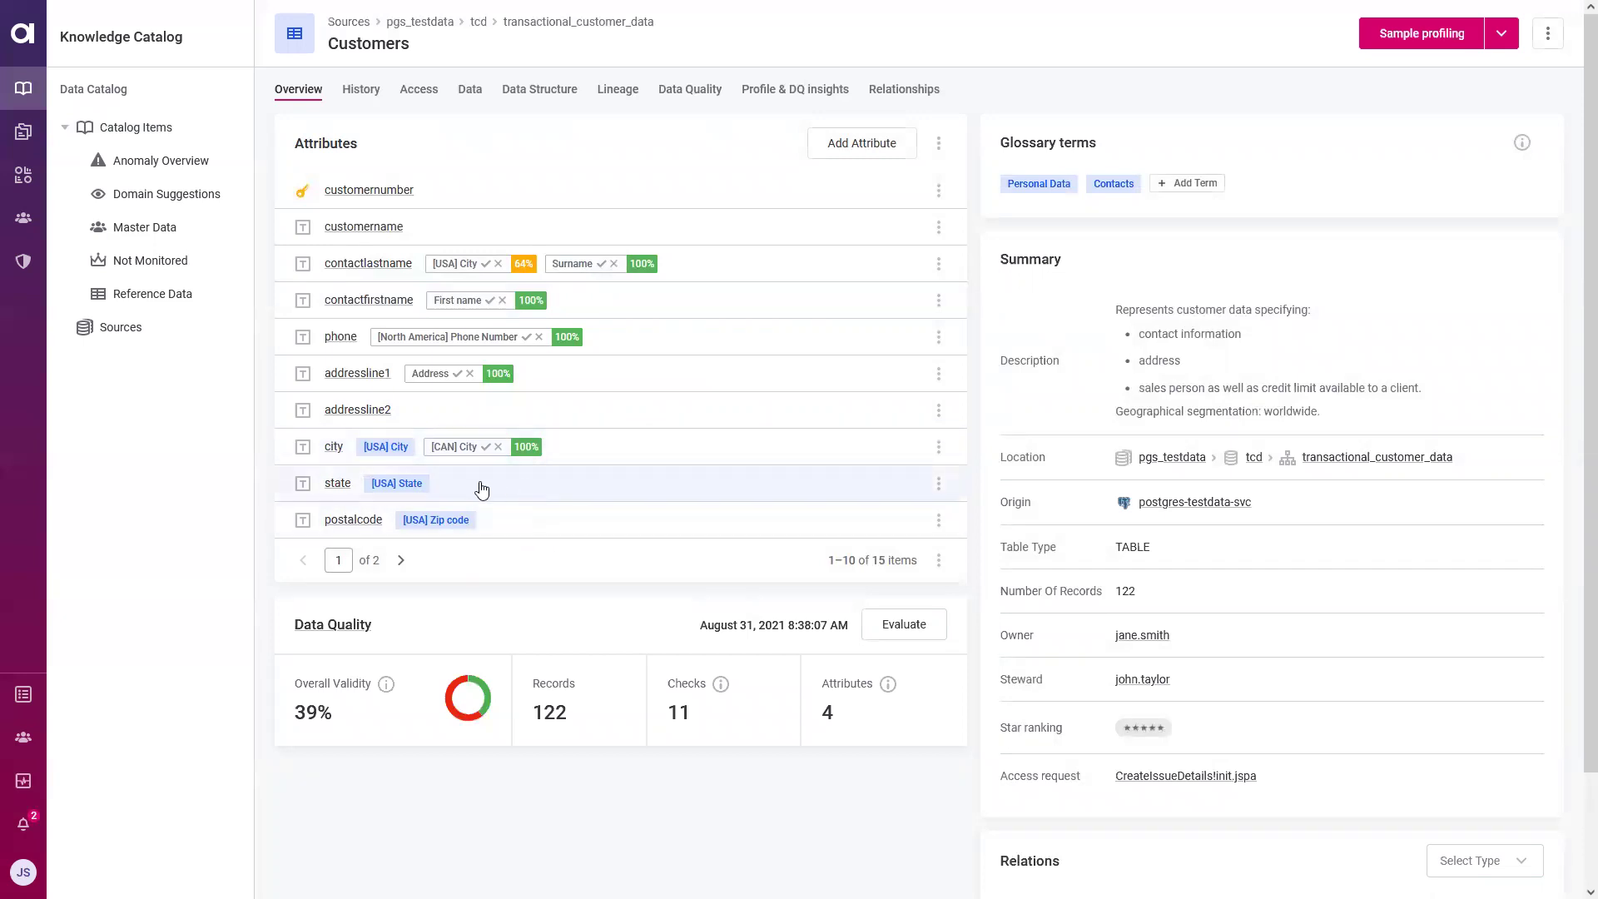
pyautogui.moveTo(379, 452)
pyautogui.moveTo(435, 533)
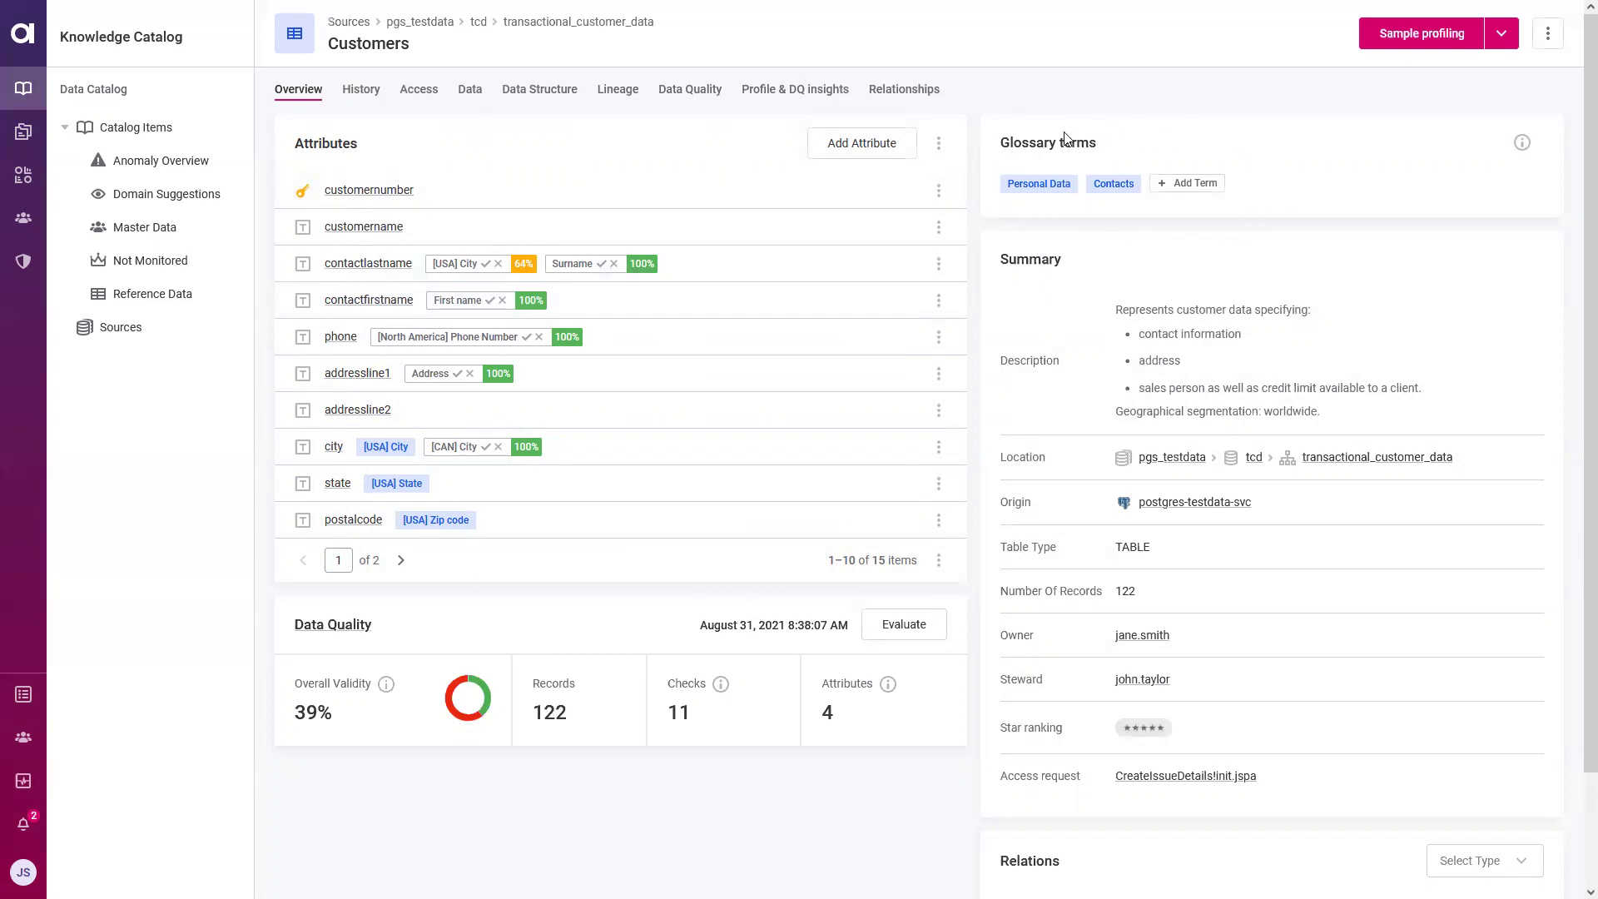
pyautogui.scroll(-1, 1002, 275)
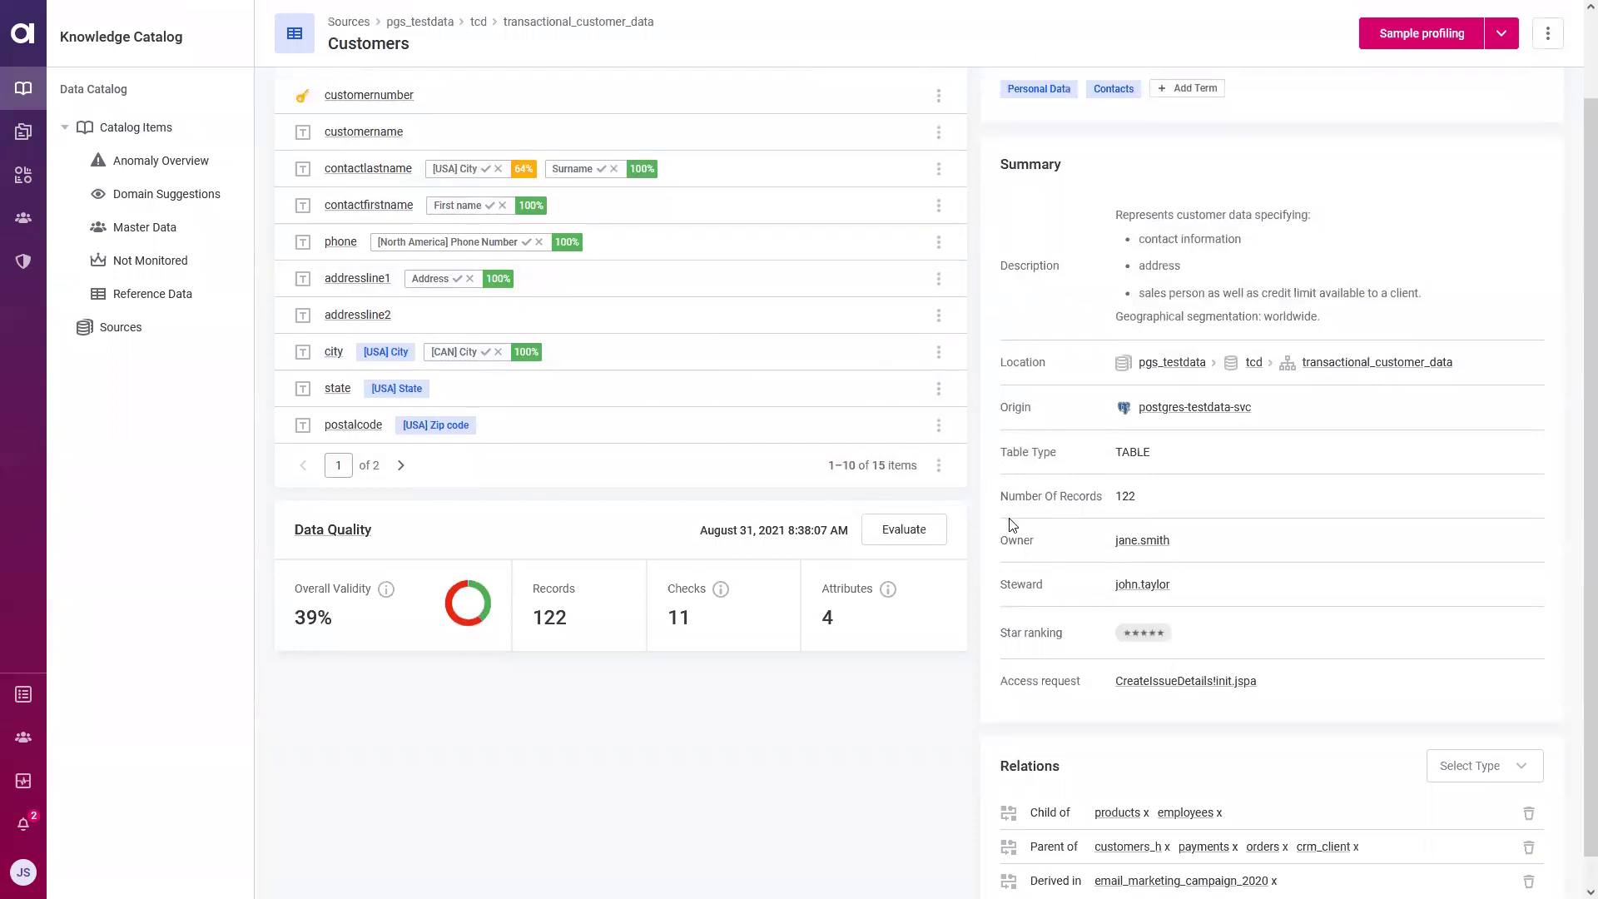
pyautogui.scroll(-1, 988, 633)
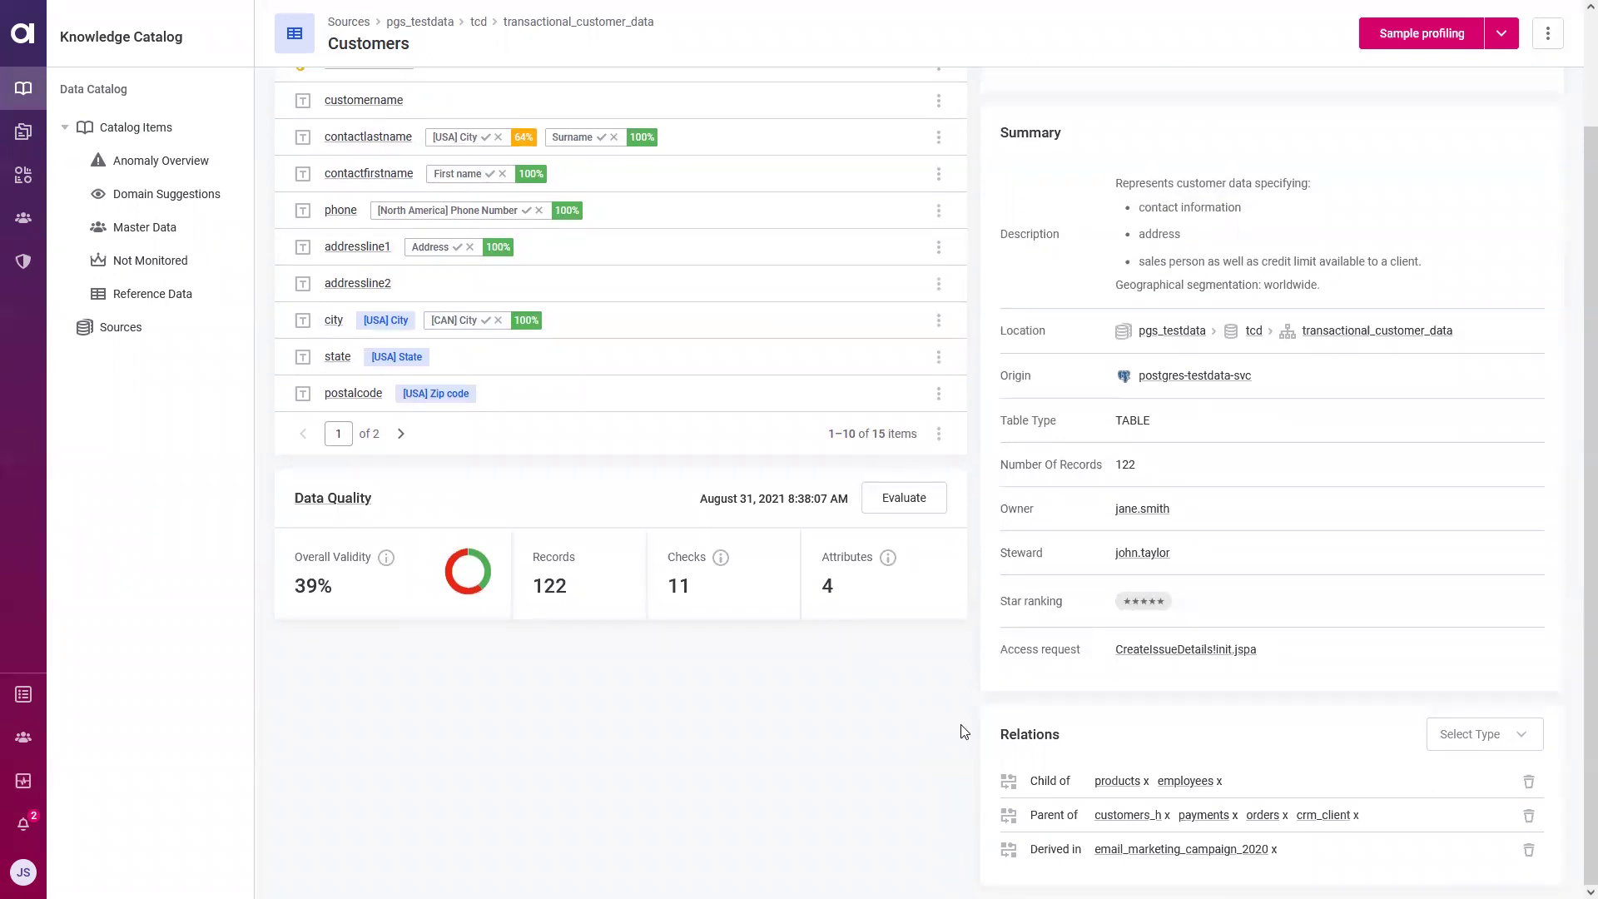
pyautogui.moveTo(1123, 797)
pyautogui.moveTo(1055, 872)
pyautogui.click(1532, 741)
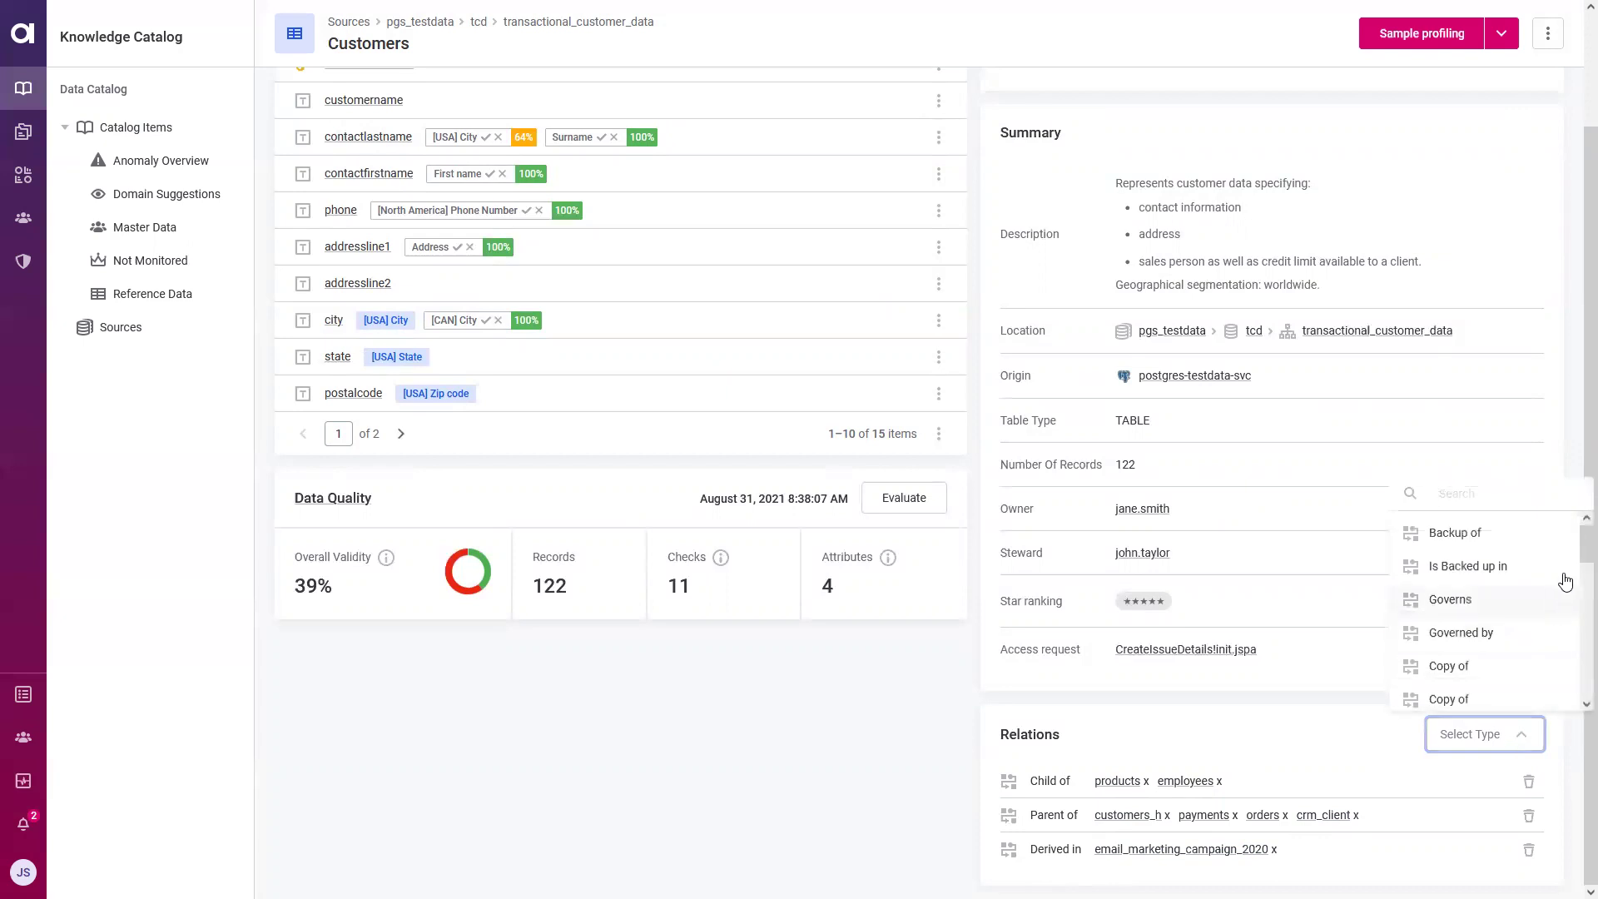
pyautogui.moveTo(1575, 545); pyautogui.dragTo(1575, 631)
pyautogui.click(893, 710)
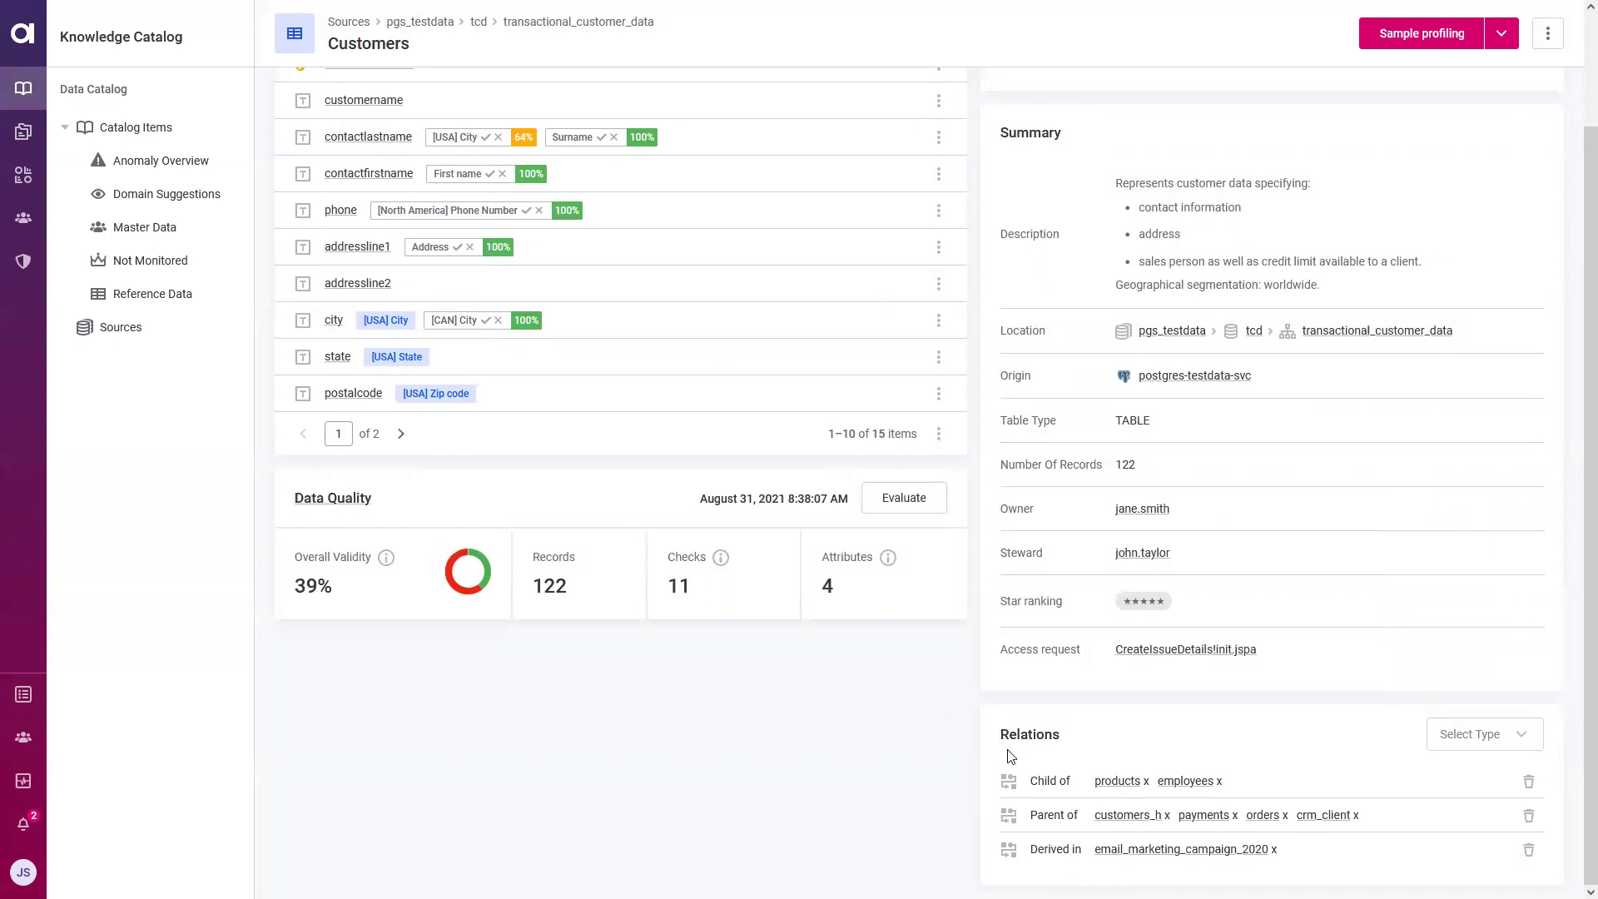
pyautogui.scroll(2, 1320, 853)
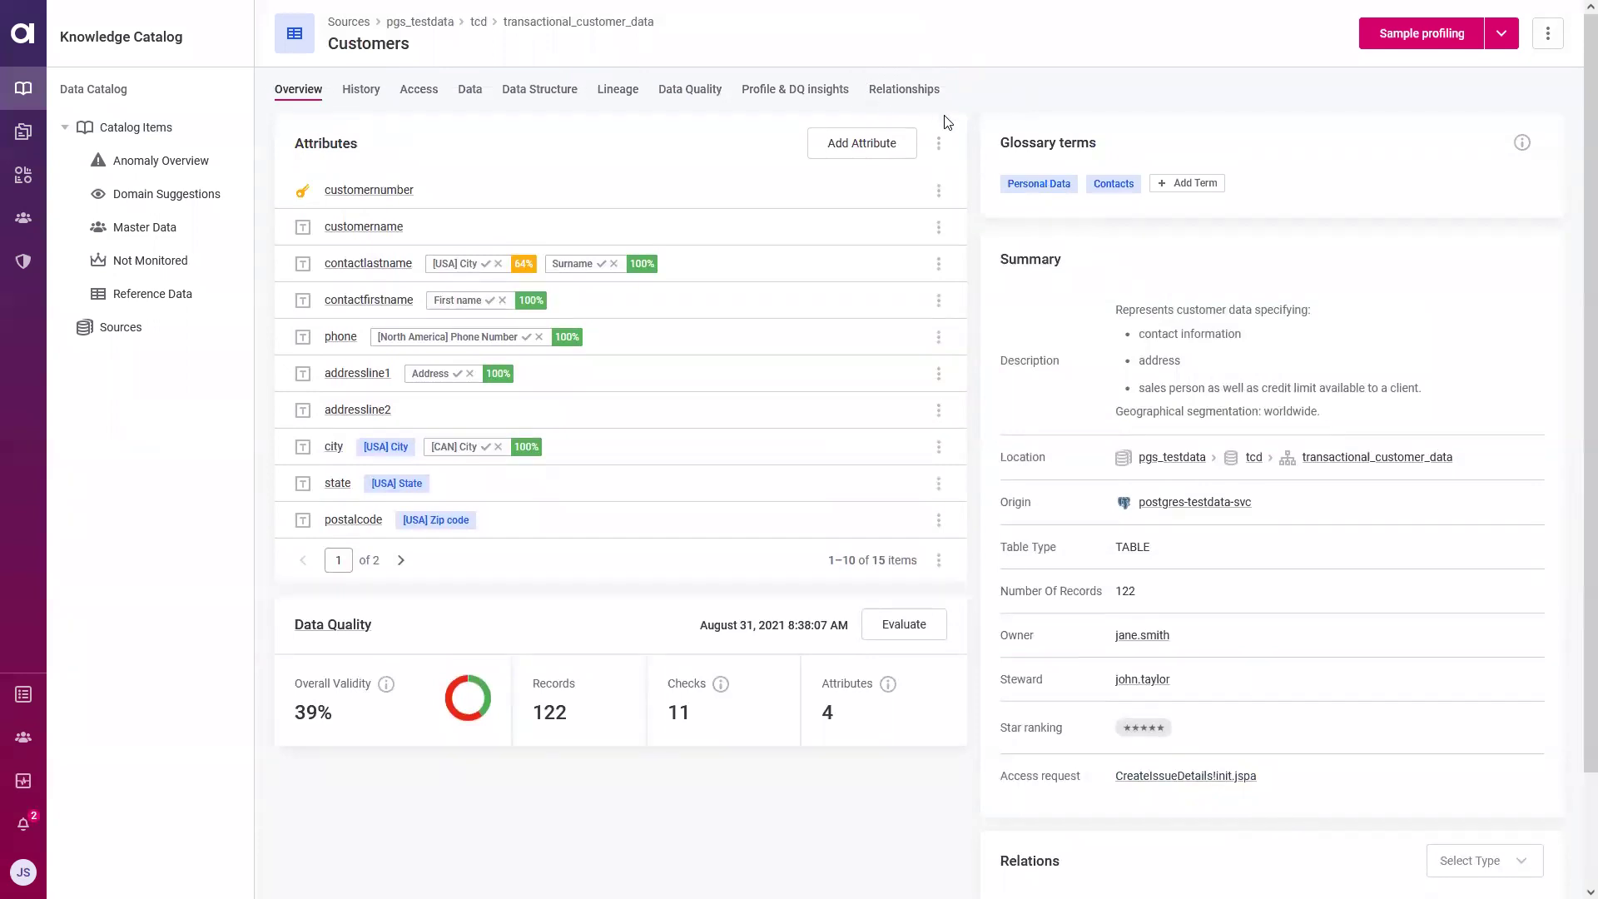
# - Open the Customers lineage graph and expand customername's upstream sources crm_client and cd_country
pyautogui.click(630, 91)
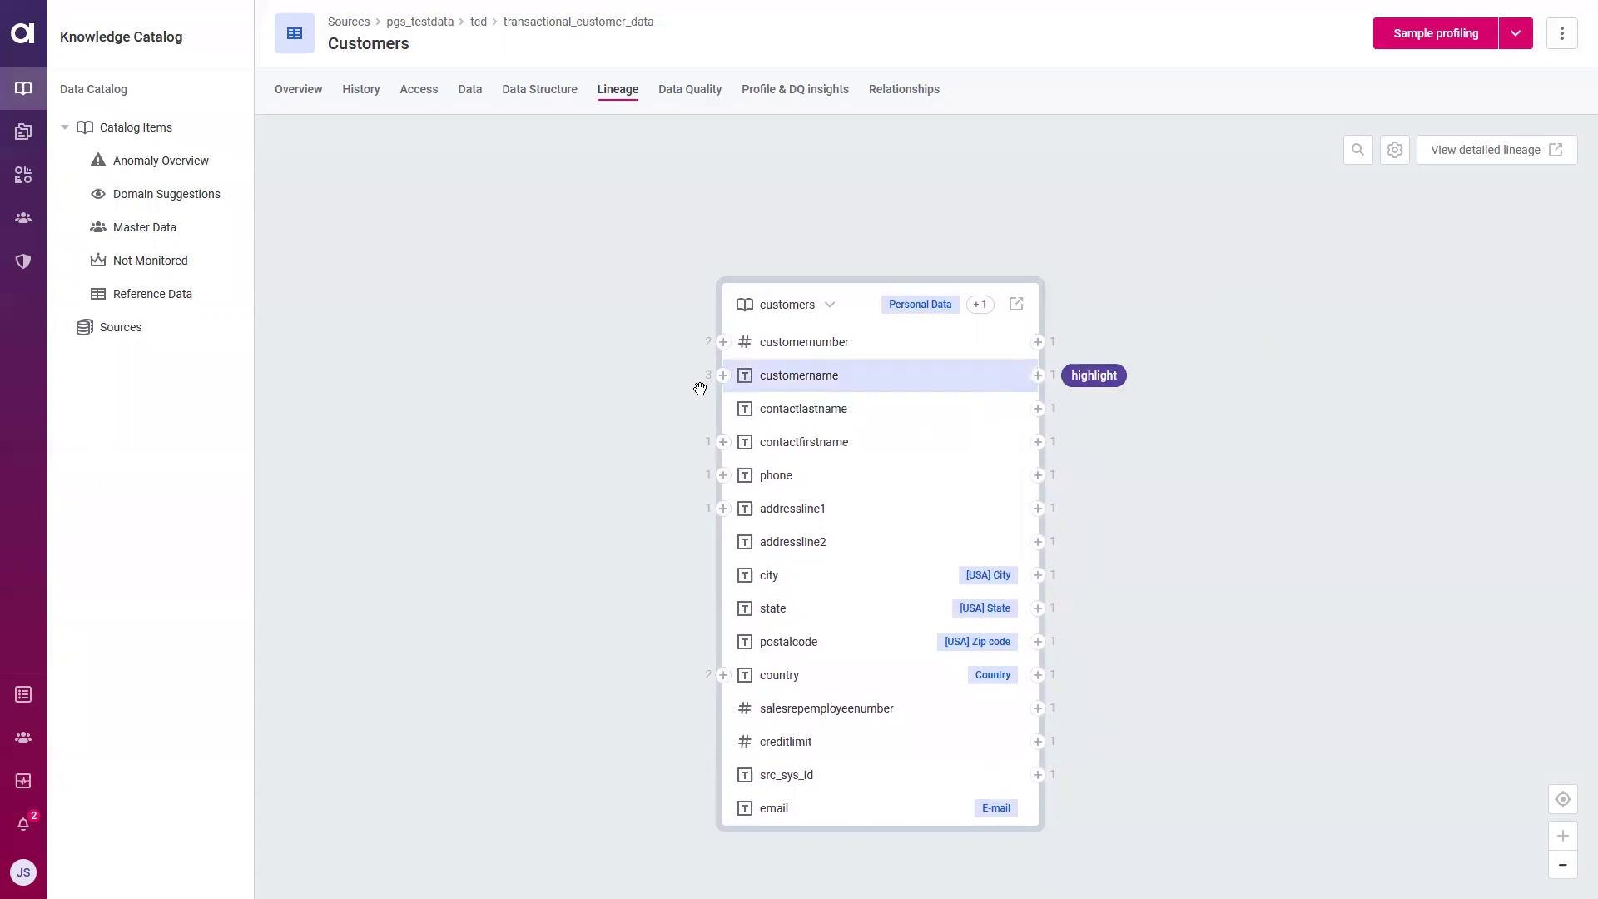
pyautogui.moveTo(727, 381)
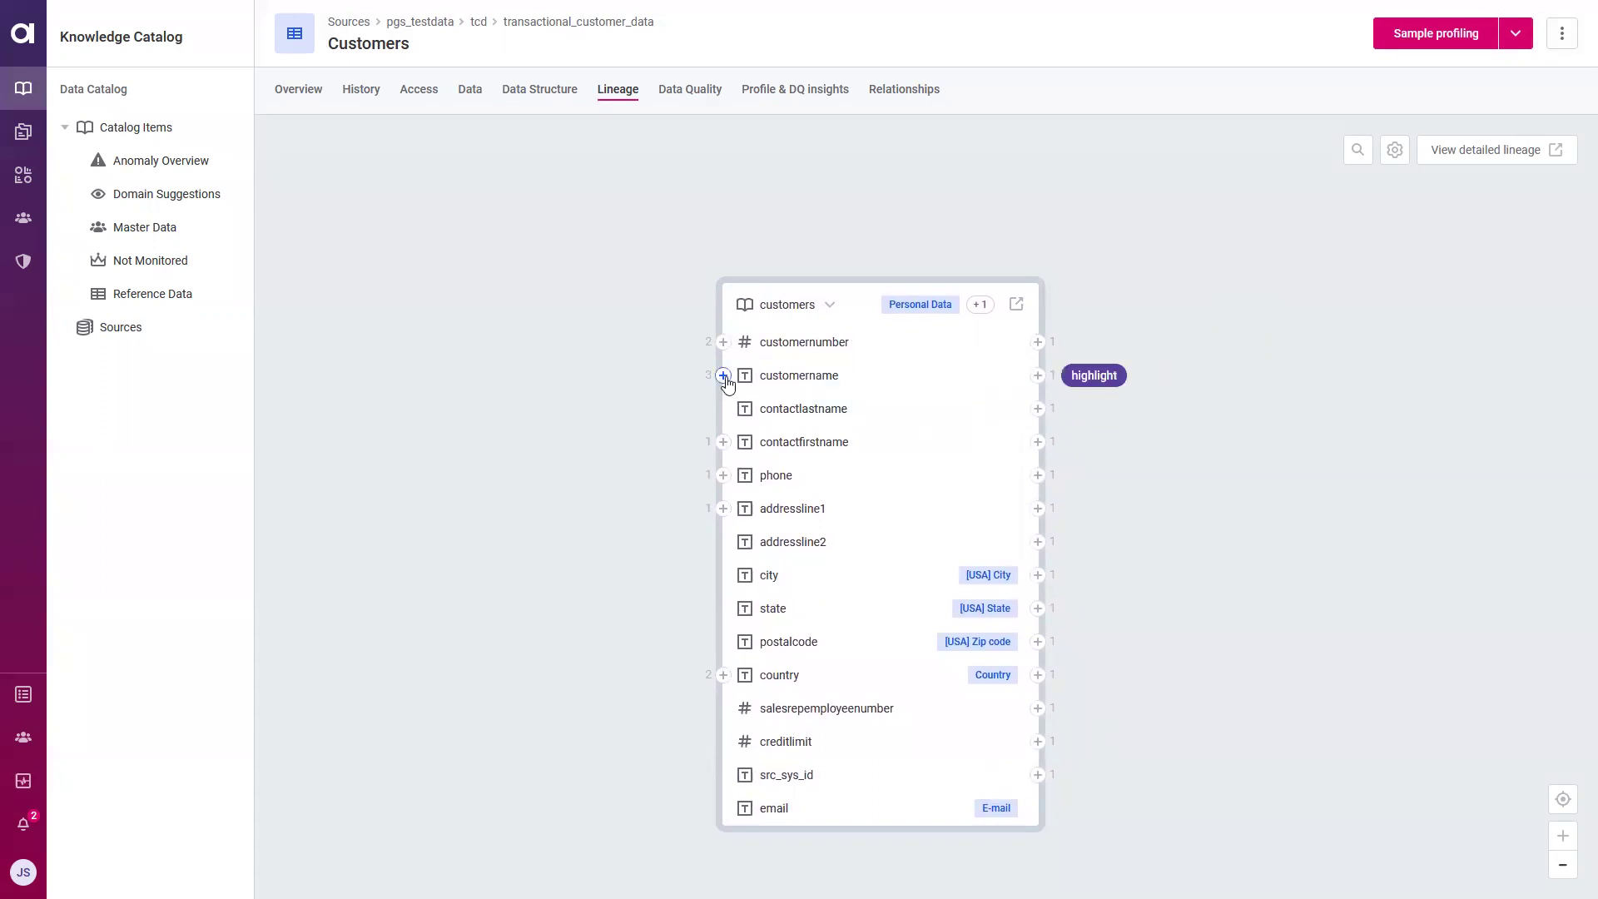
pyautogui.click(724, 376)
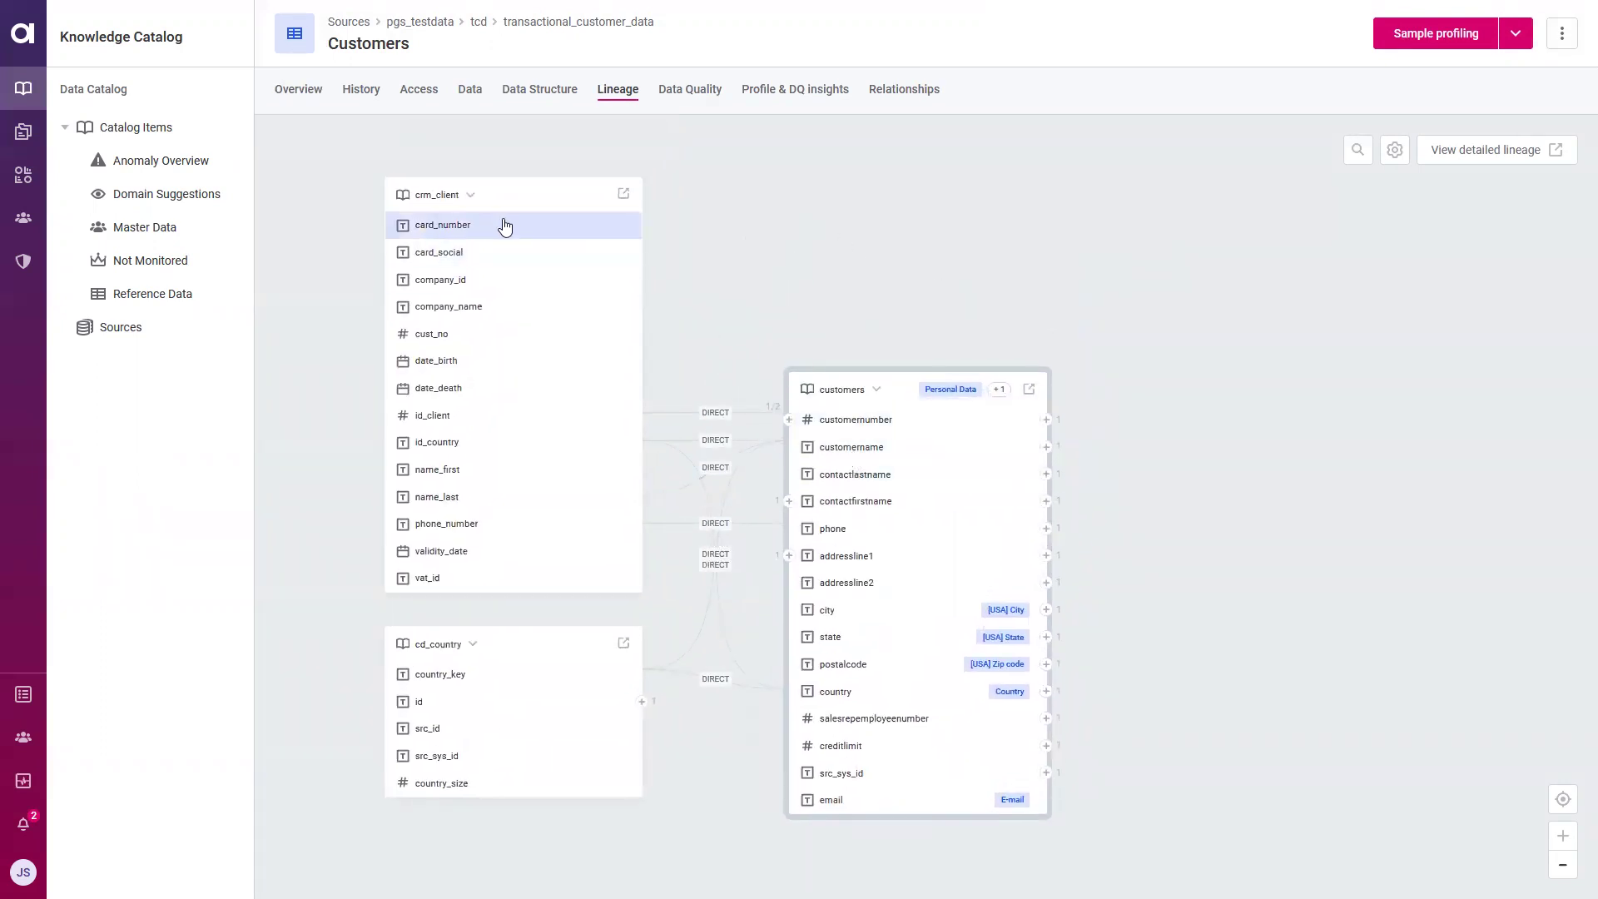
pyautogui.moveTo(498, 202)
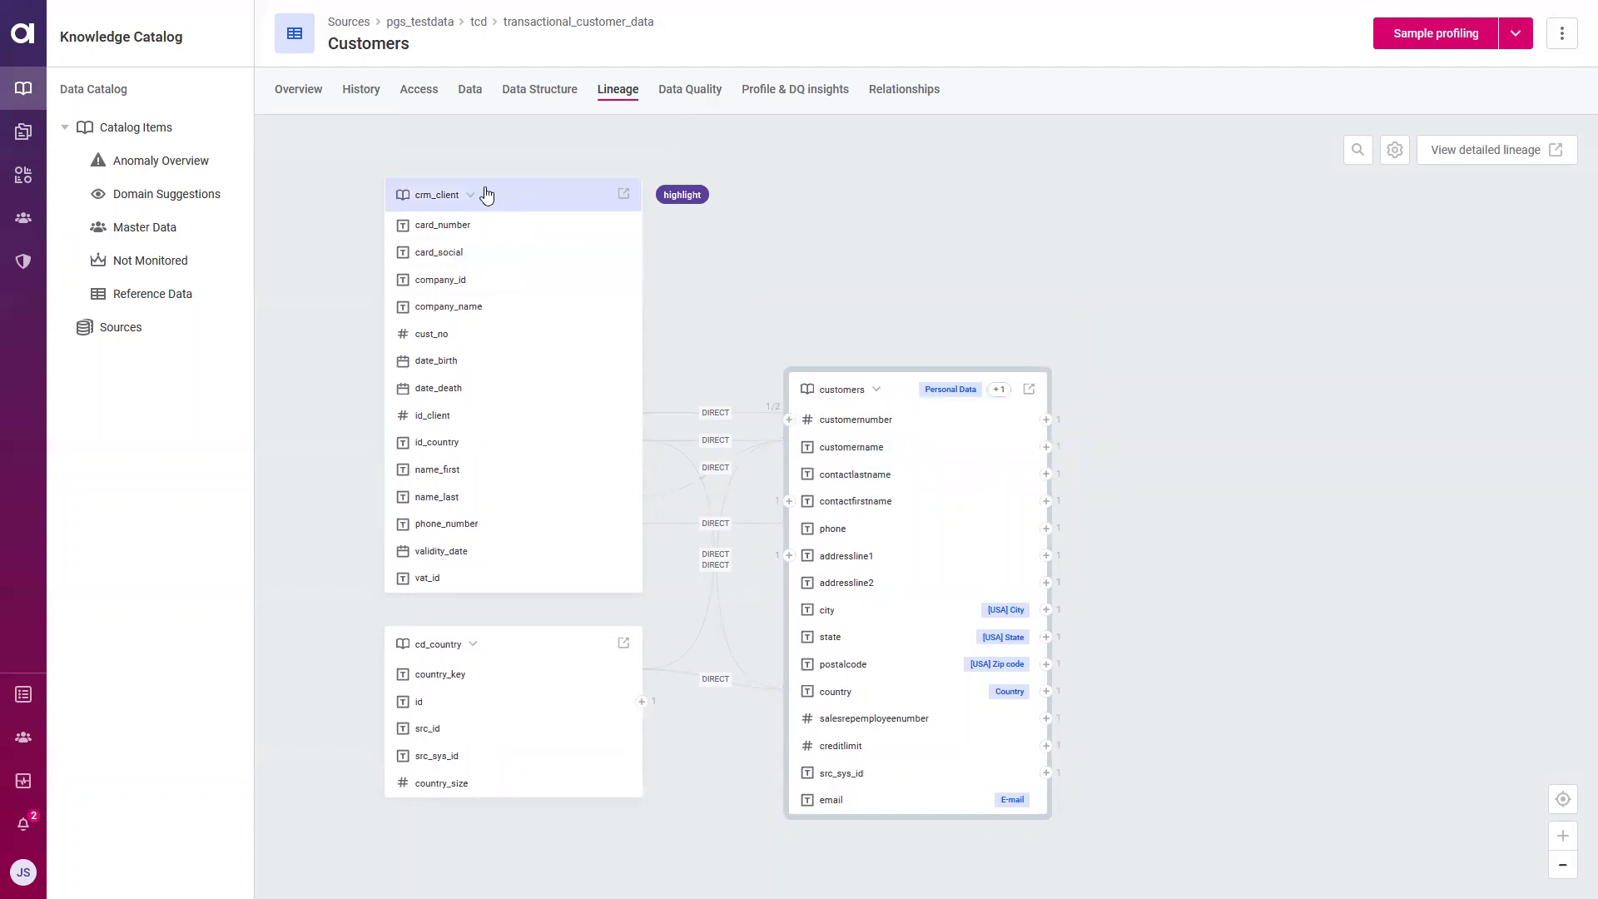
pyautogui.moveTo(542, 659)
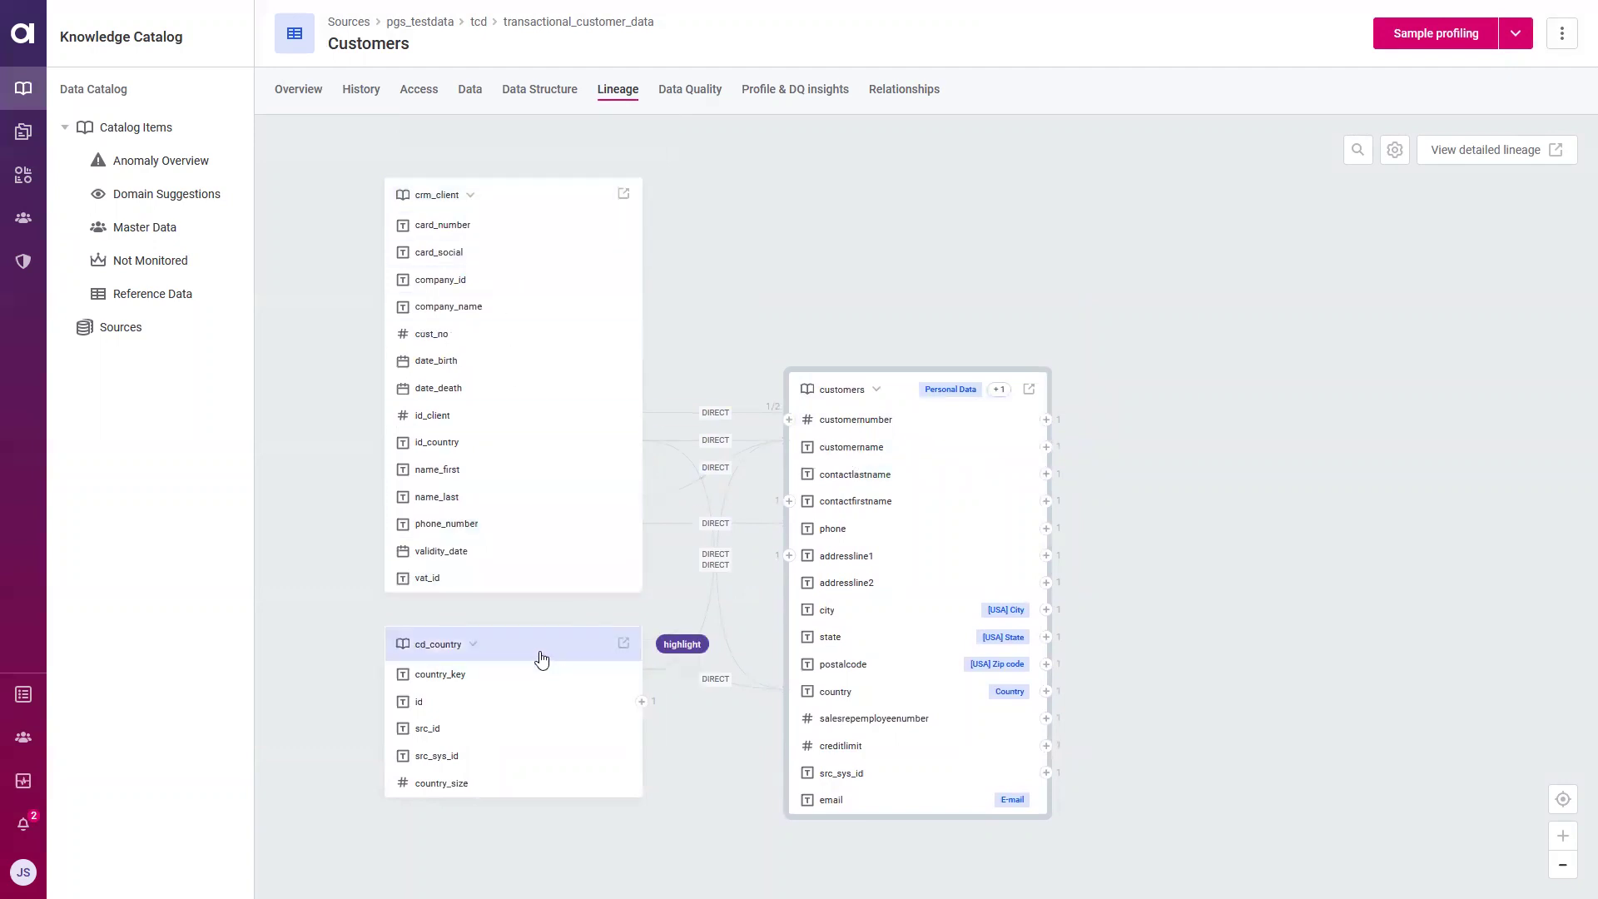
pyautogui.moveTo(1482, 550); pyautogui.dragTo(1415, 541)
# - Trace customername downstream to the customers_h and rep_client tables
pyautogui.moveTo(962, 449)
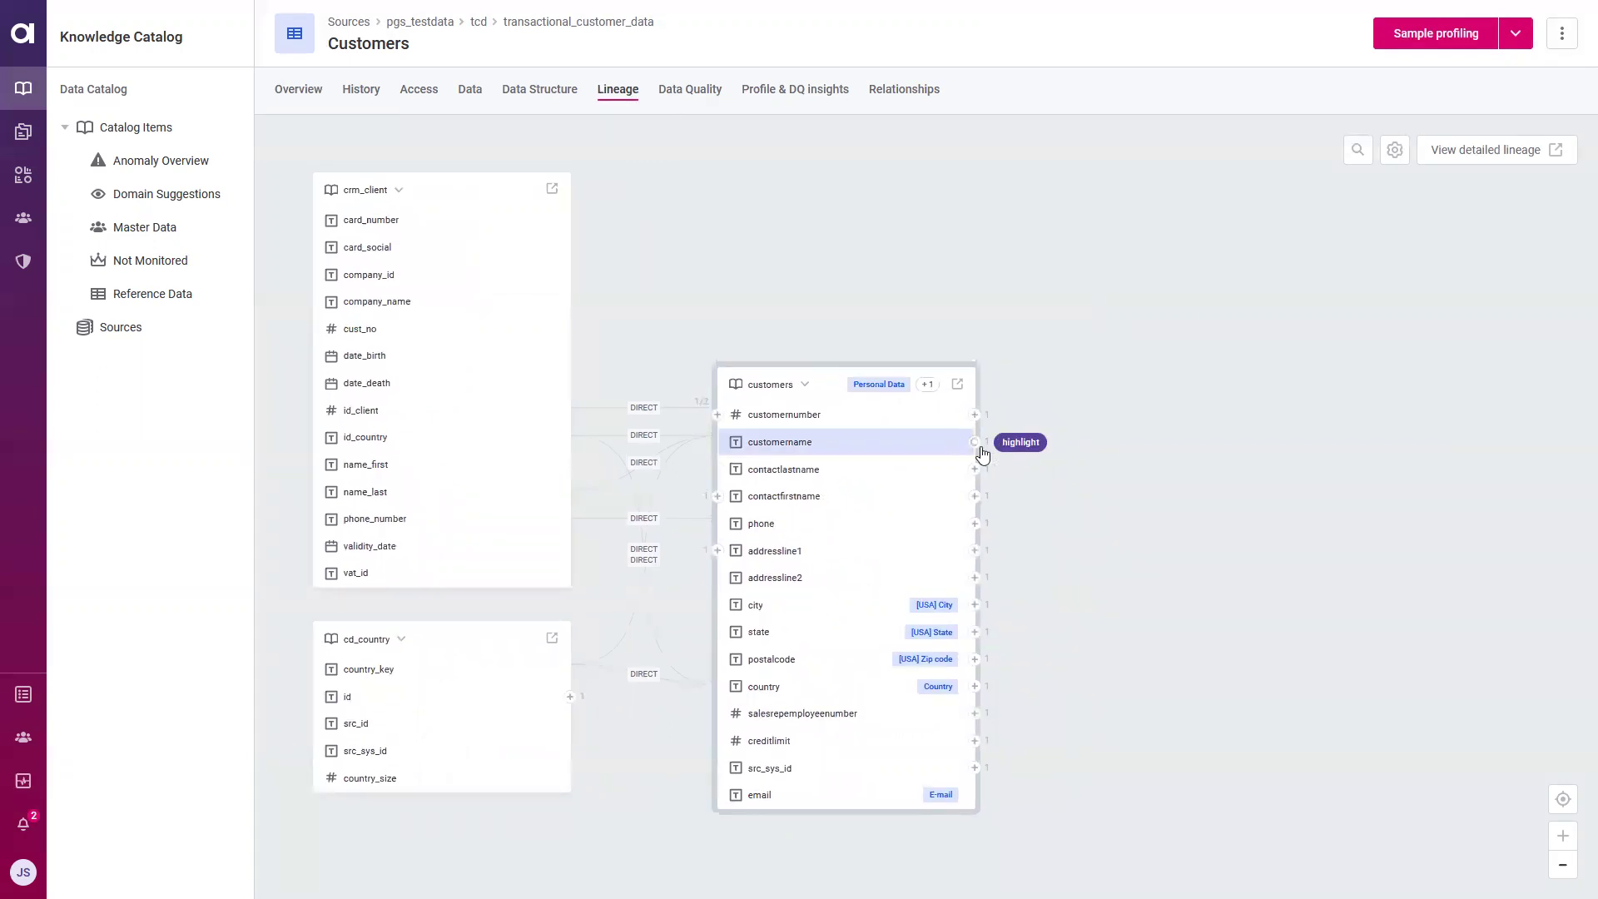
pyautogui.click(1010, 446)
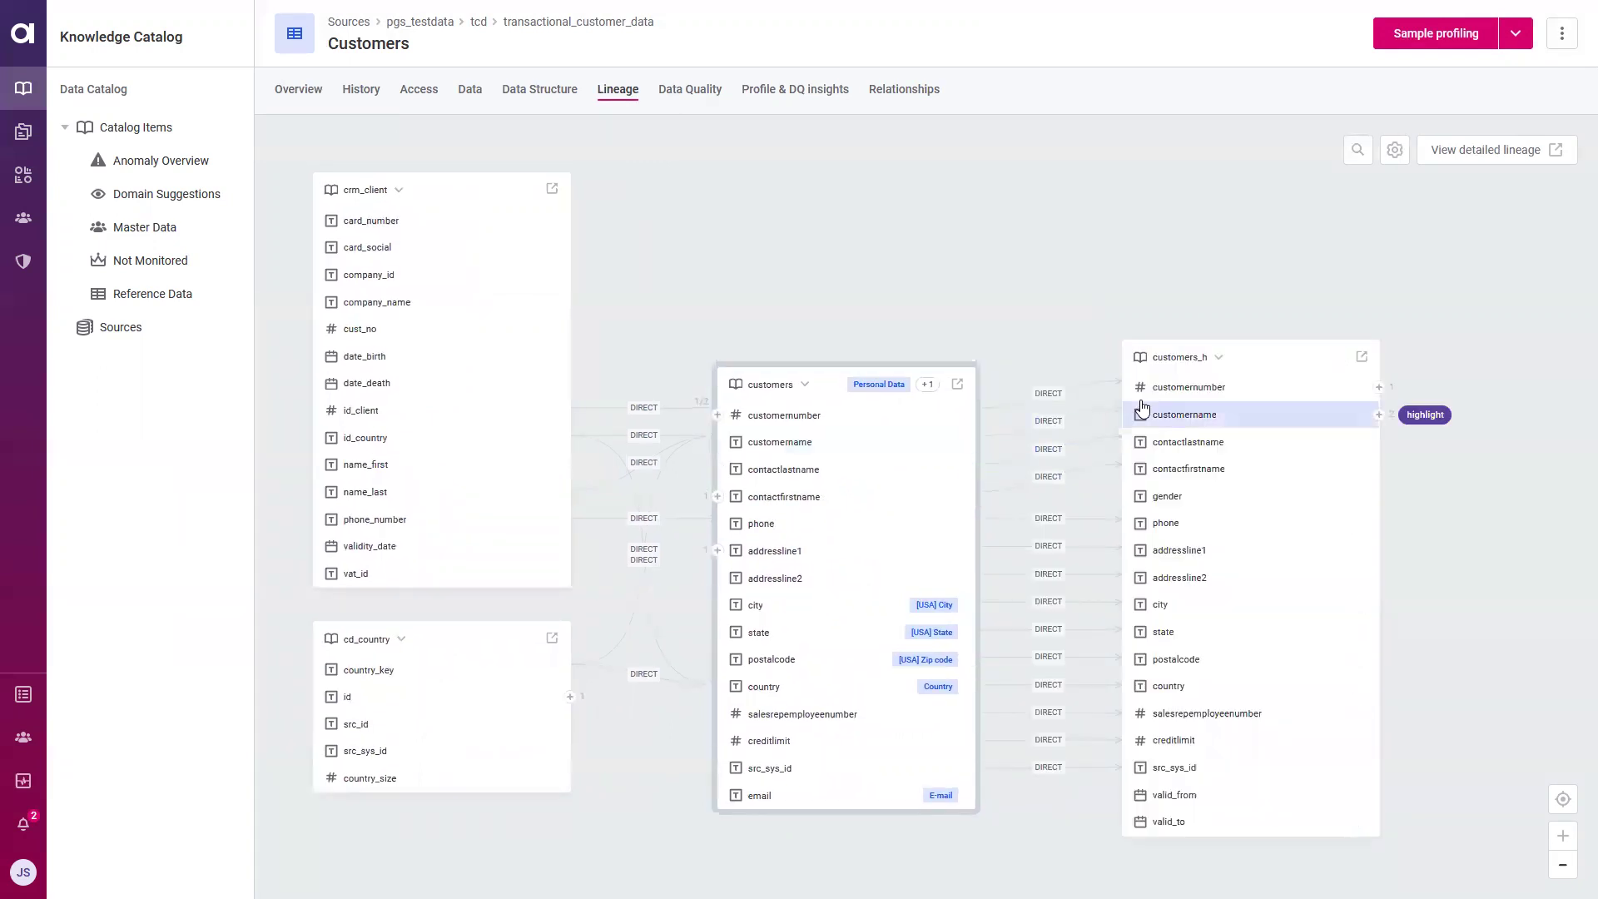
pyautogui.moveTo(1352, 398)
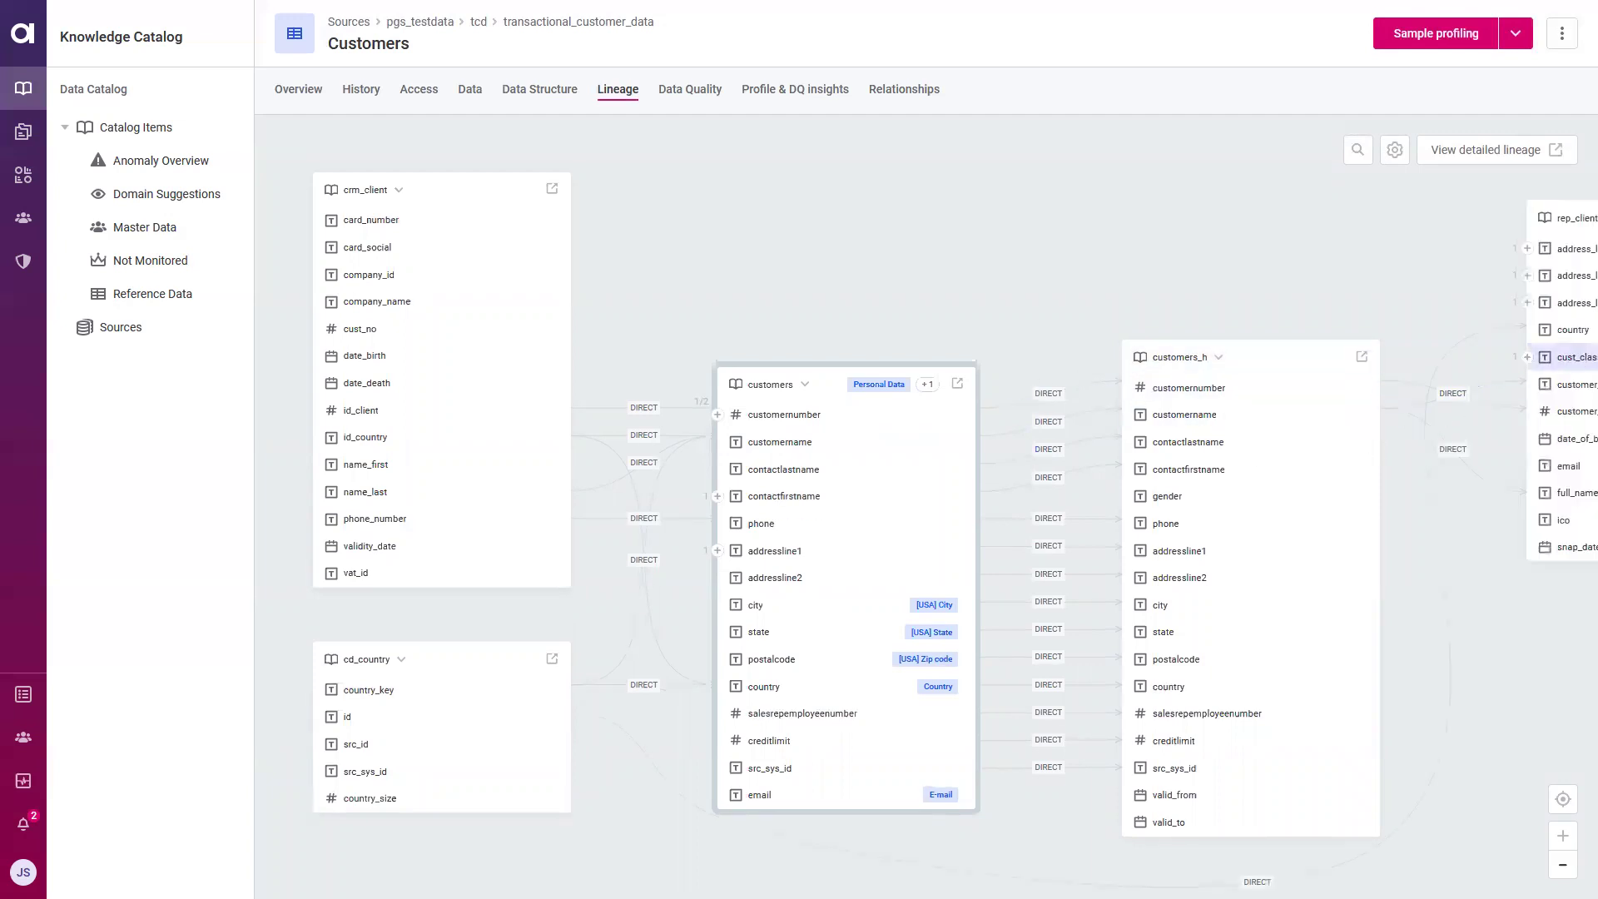
pyautogui.moveTo(861, 269); pyautogui.dragTo(883, 244)
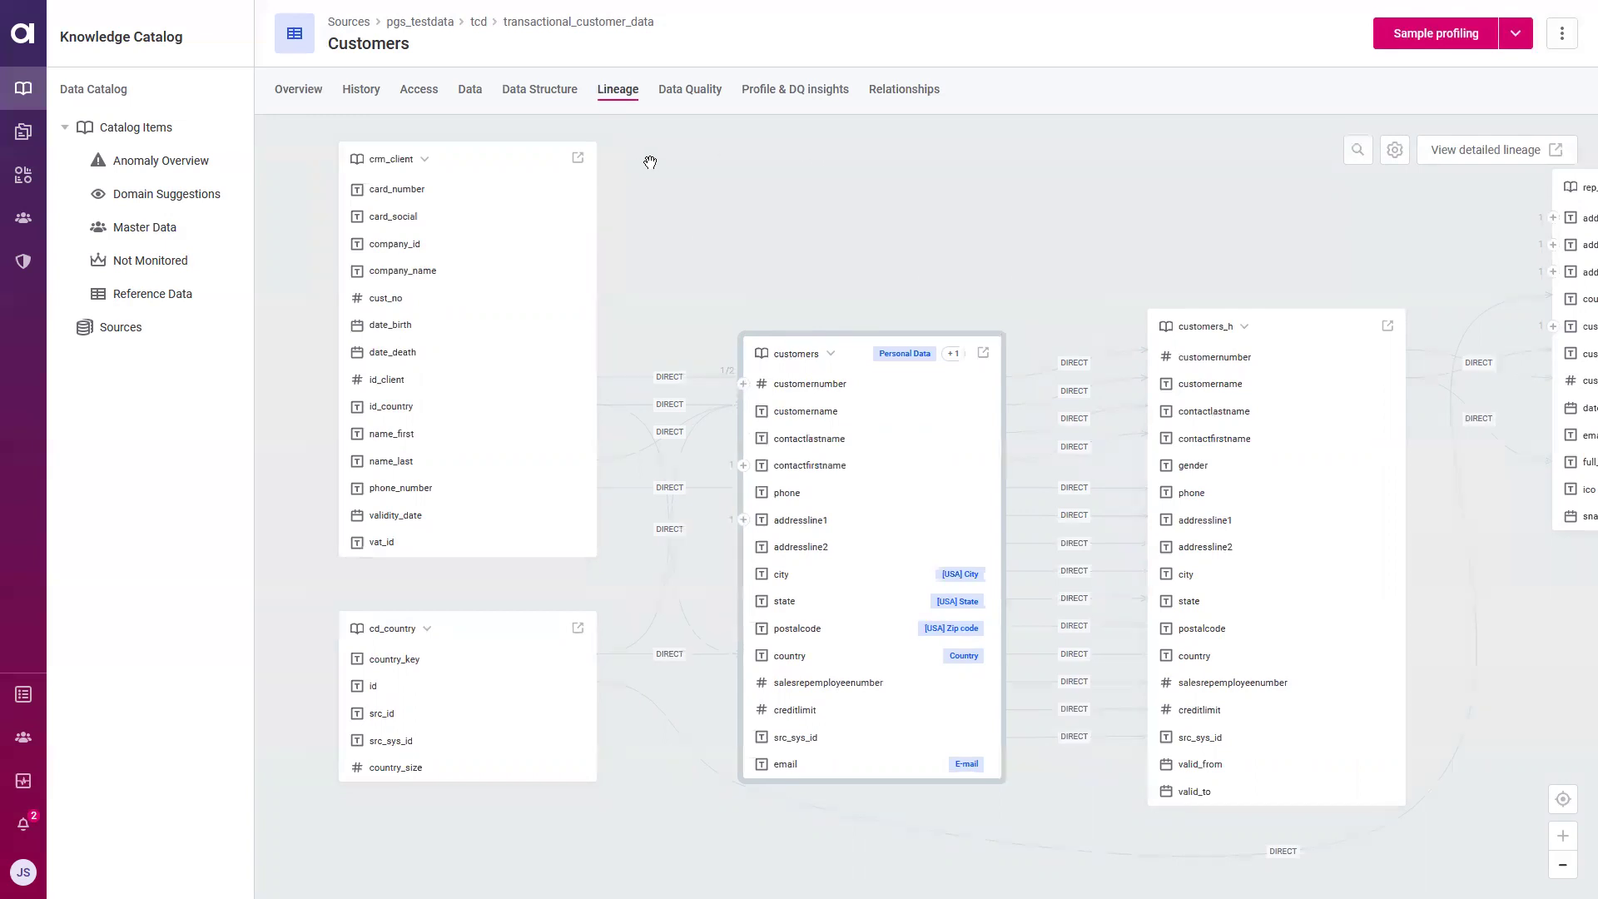
# - Open the phone attribute's profile: 122 non-null STRING values with lengths 8–17
pyautogui.click(800, 93)
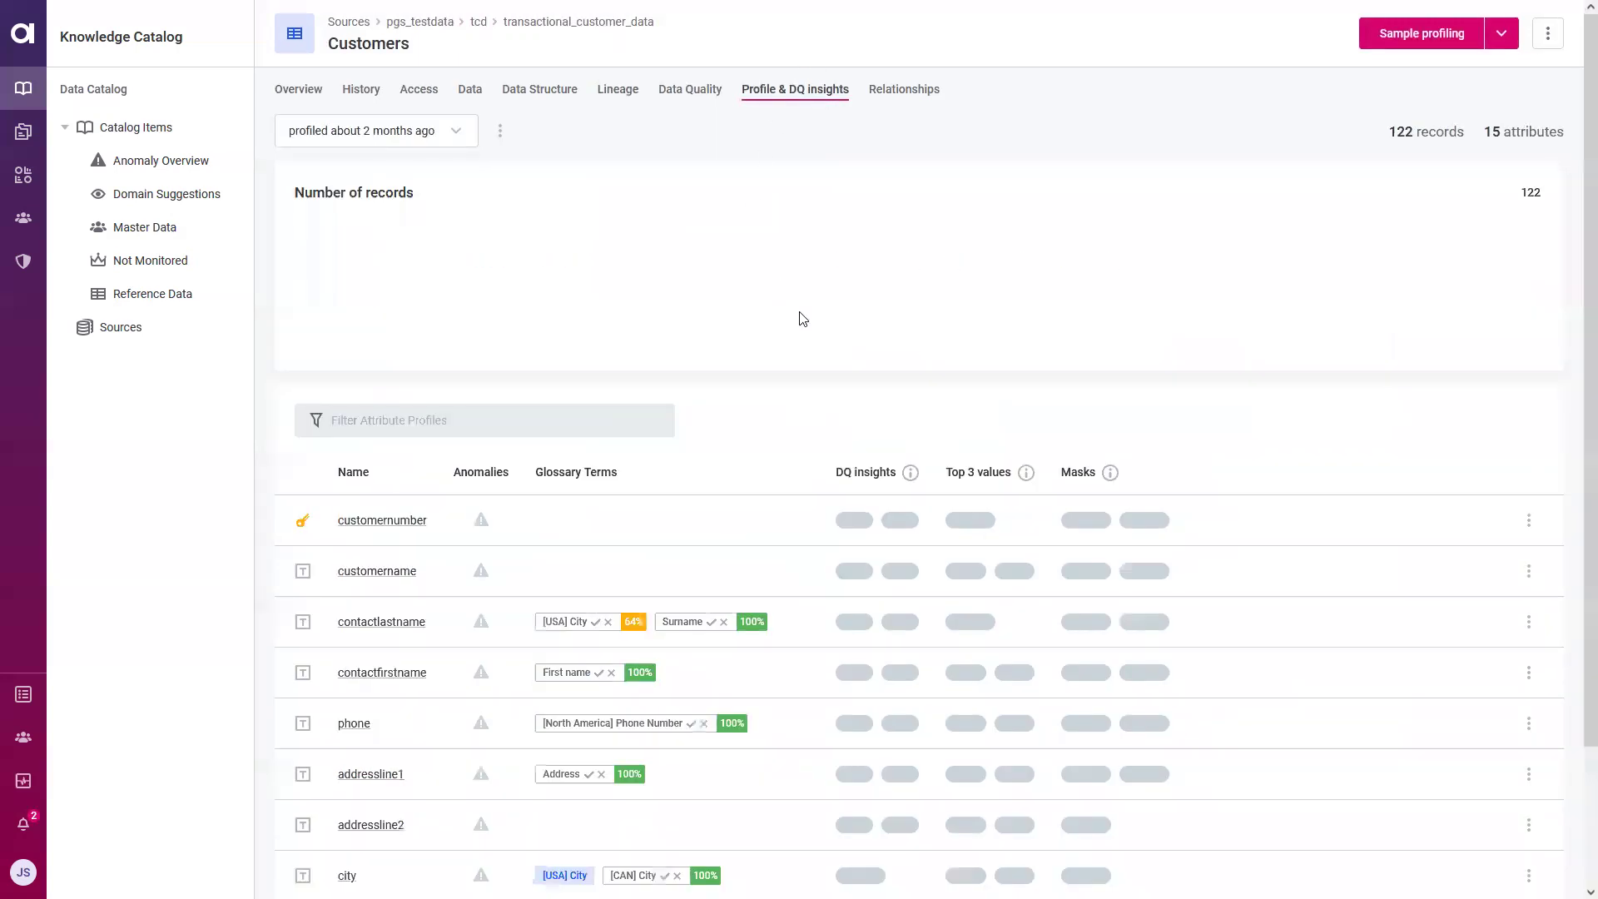
pyautogui.scroll(-2, 1026, 433)
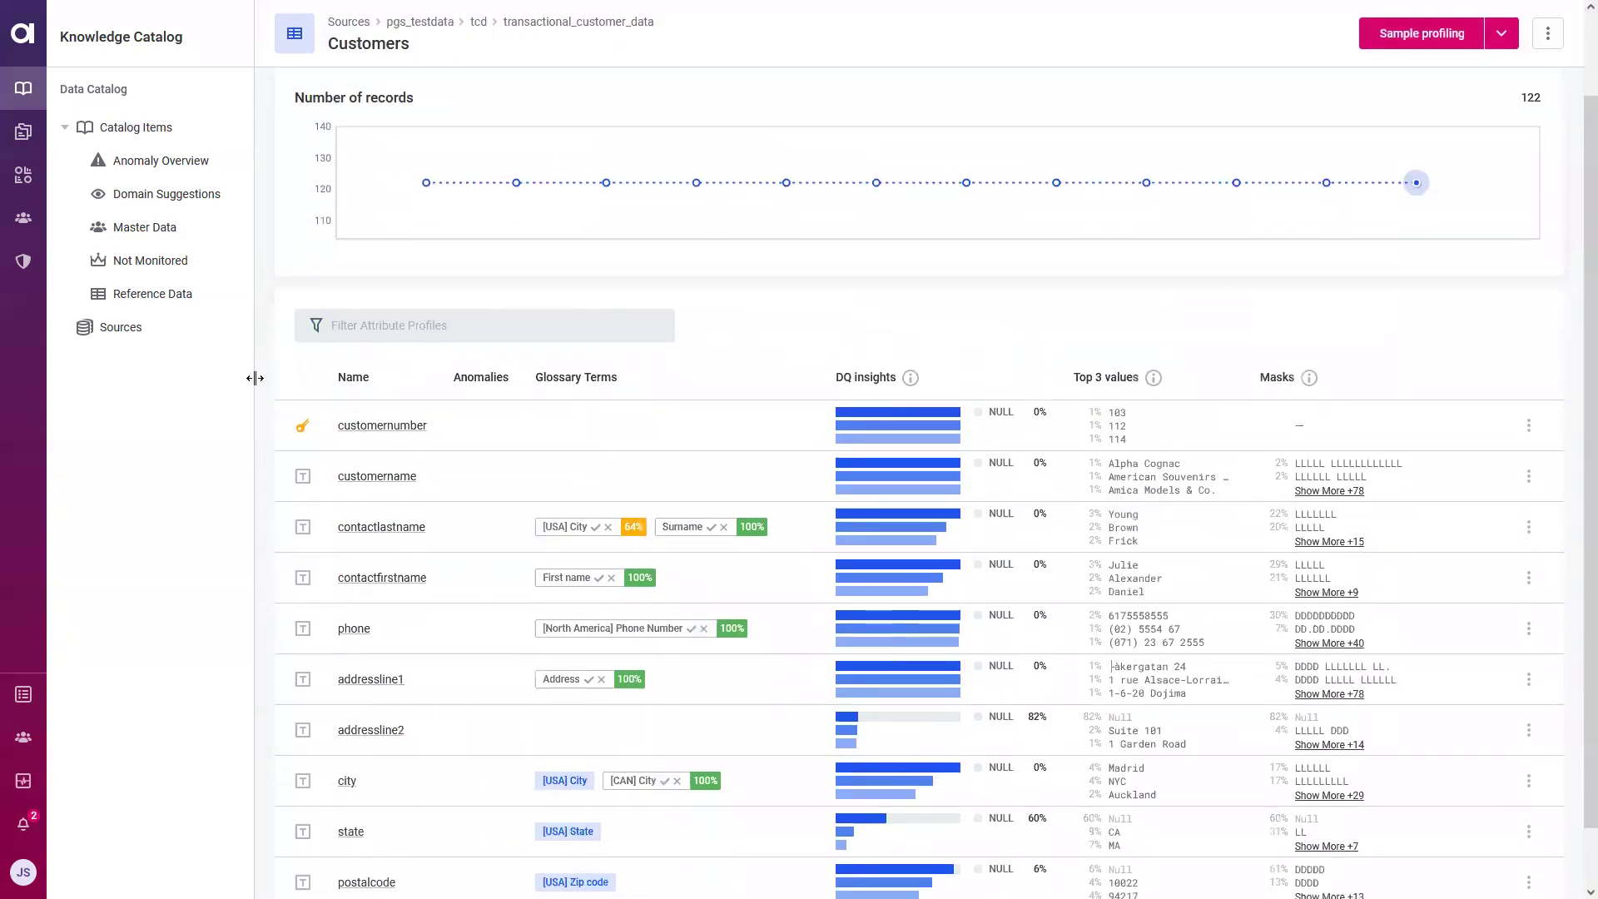
pyautogui.click(358, 635)
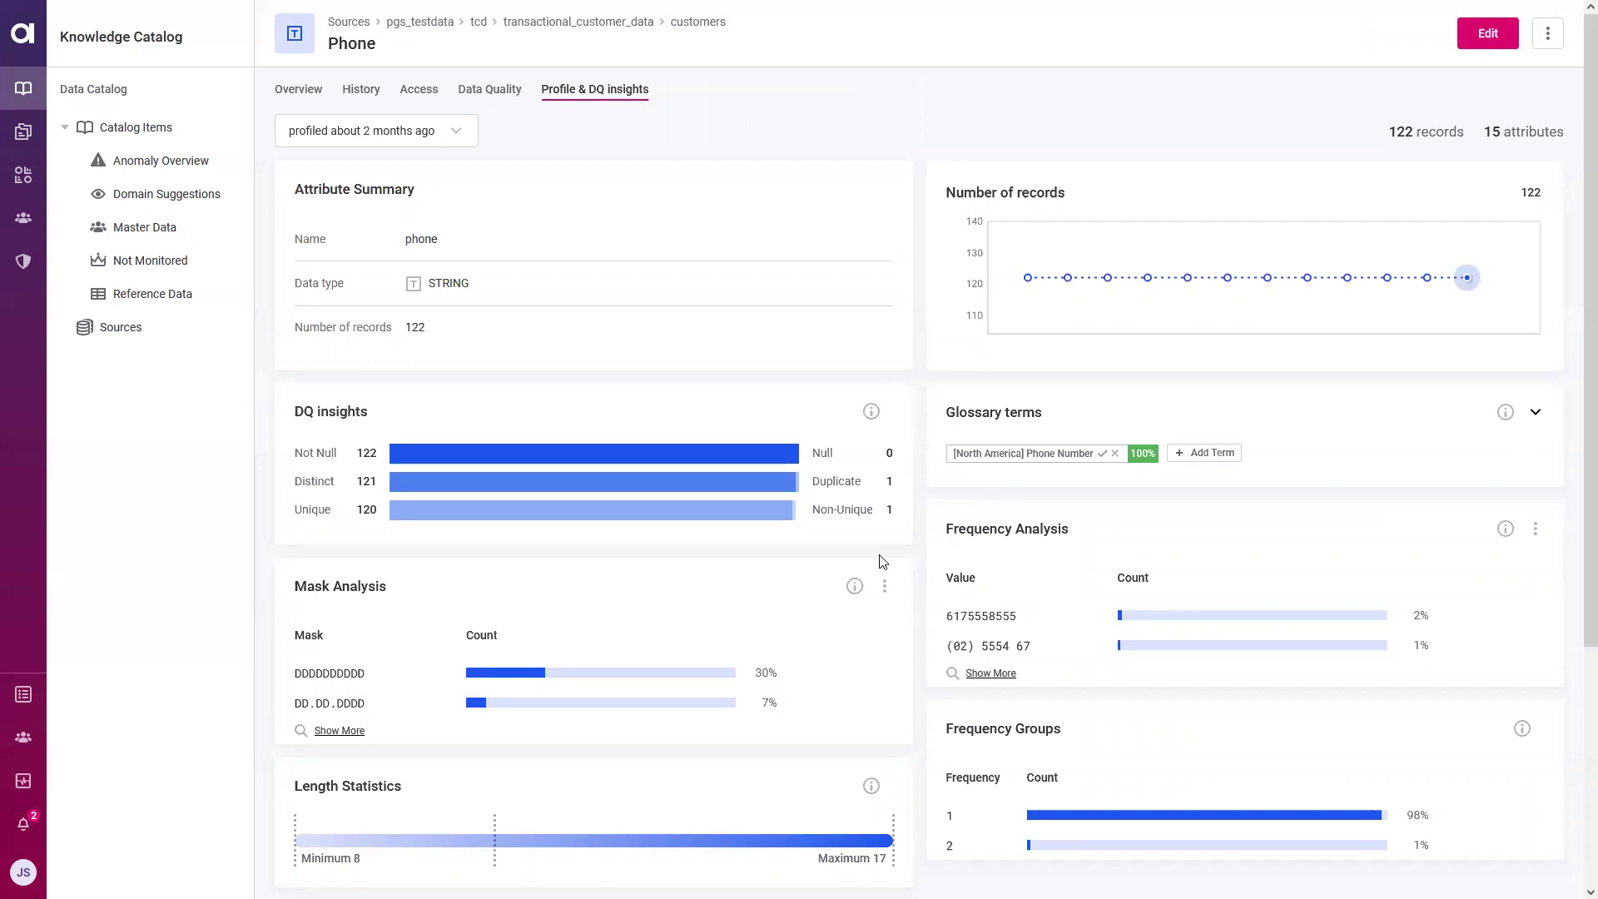
pyautogui.scroll(-1, 883, 561)
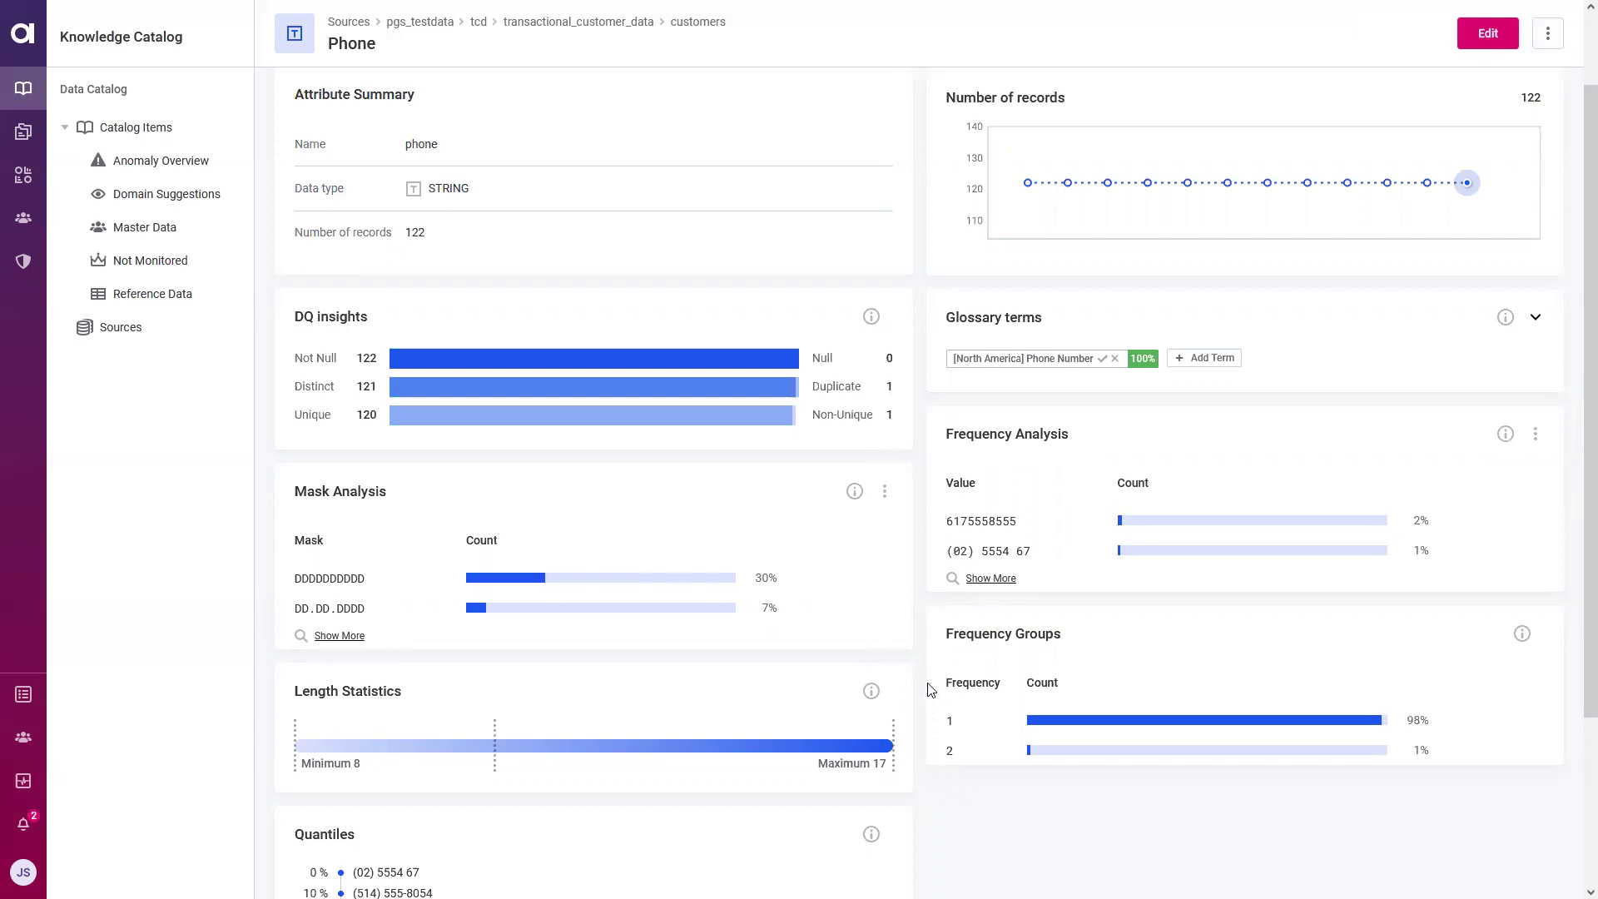
pyautogui.scroll(-3, 926, 688)
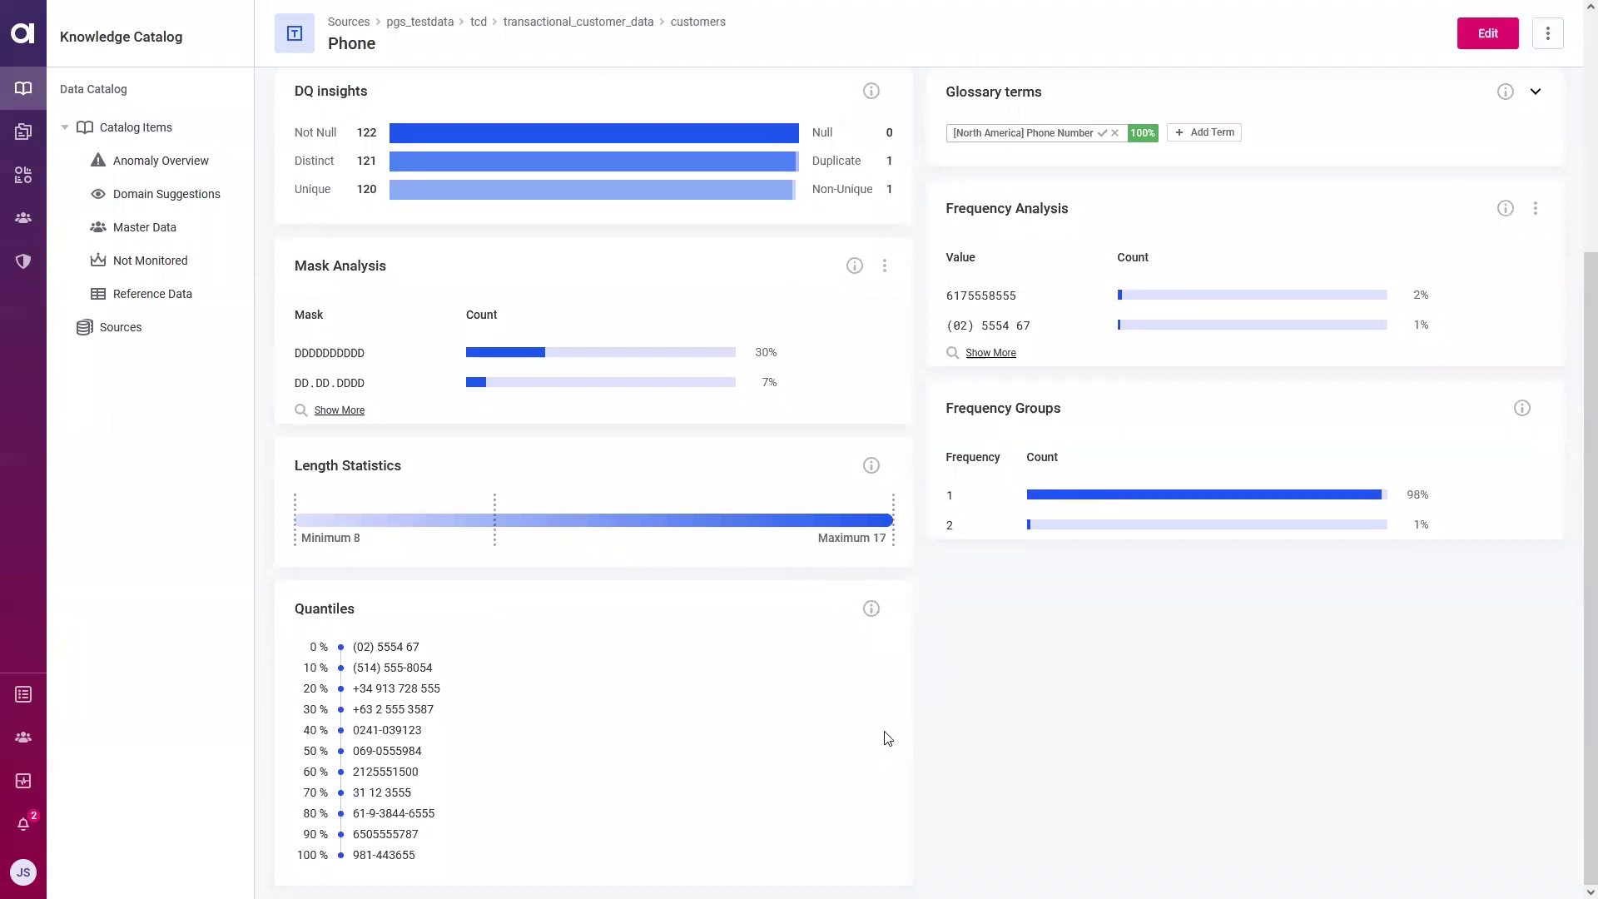
pyautogui.scroll(4, 890, 738)
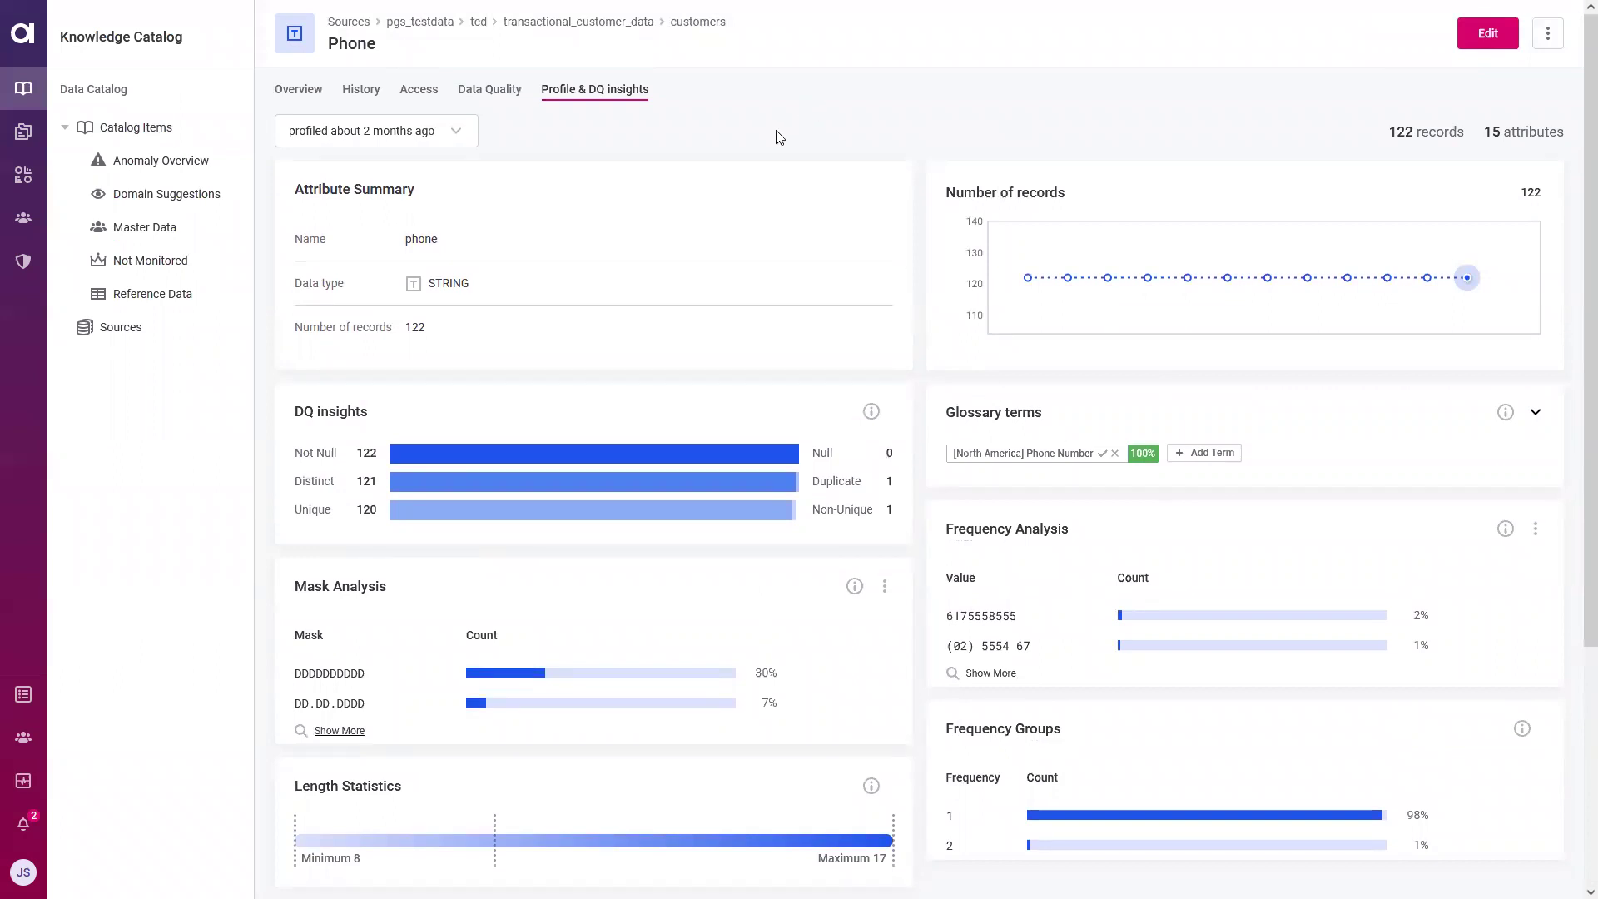
# - Go back to Customers and review its data quality: 11 checks on 4 attributes, email at 52%
pyautogui.hotkey('alt', 'Left')
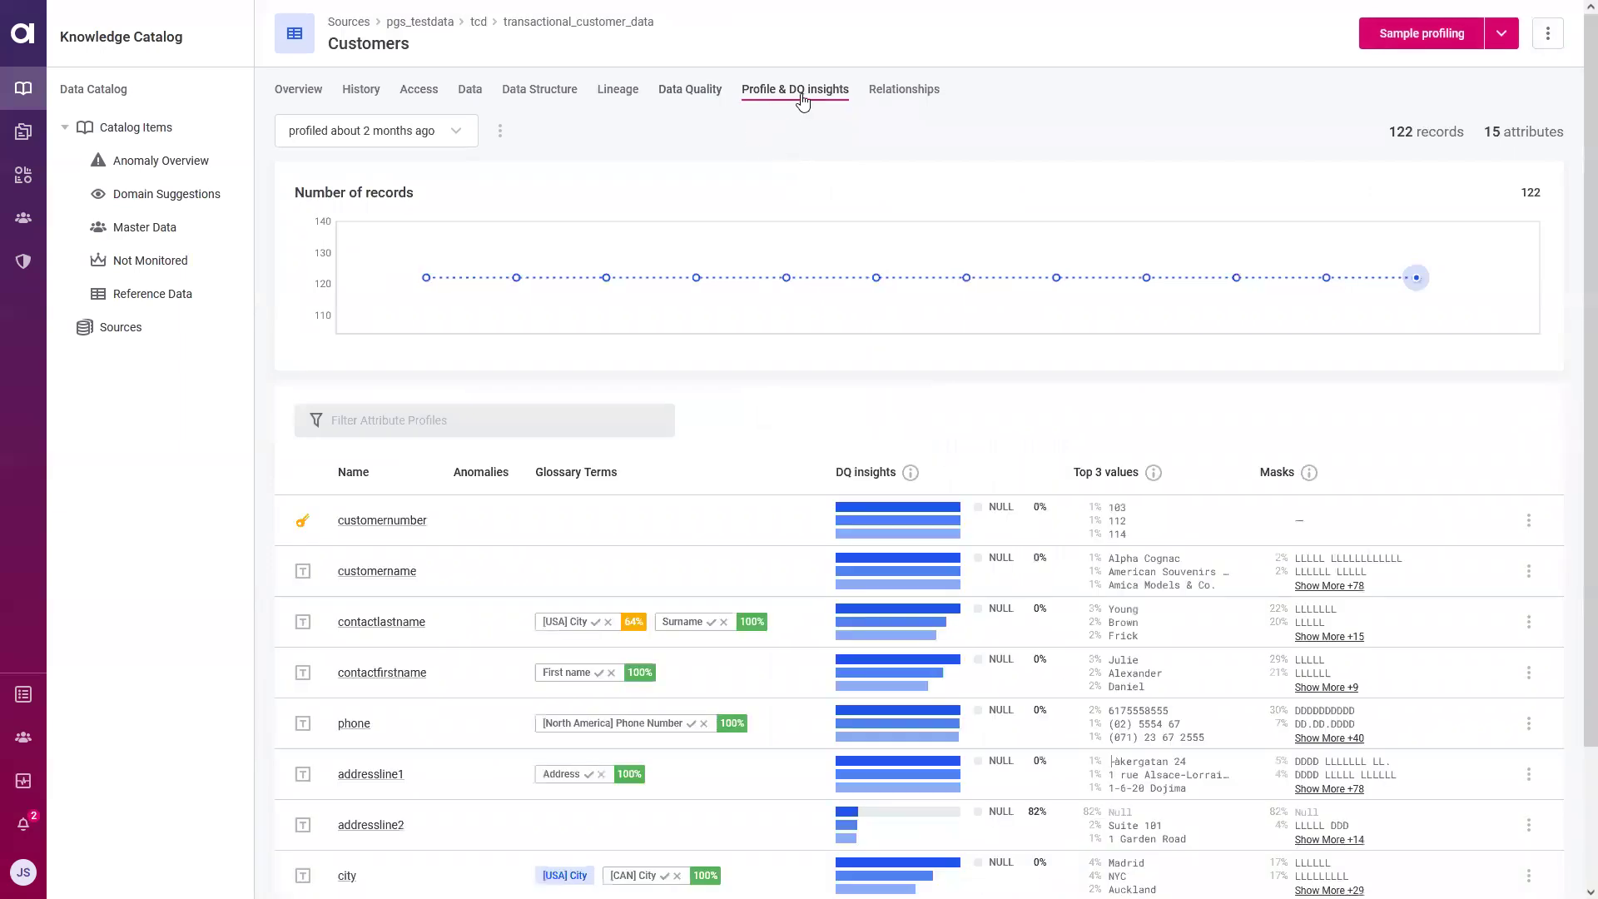
pyautogui.click(689, 93)
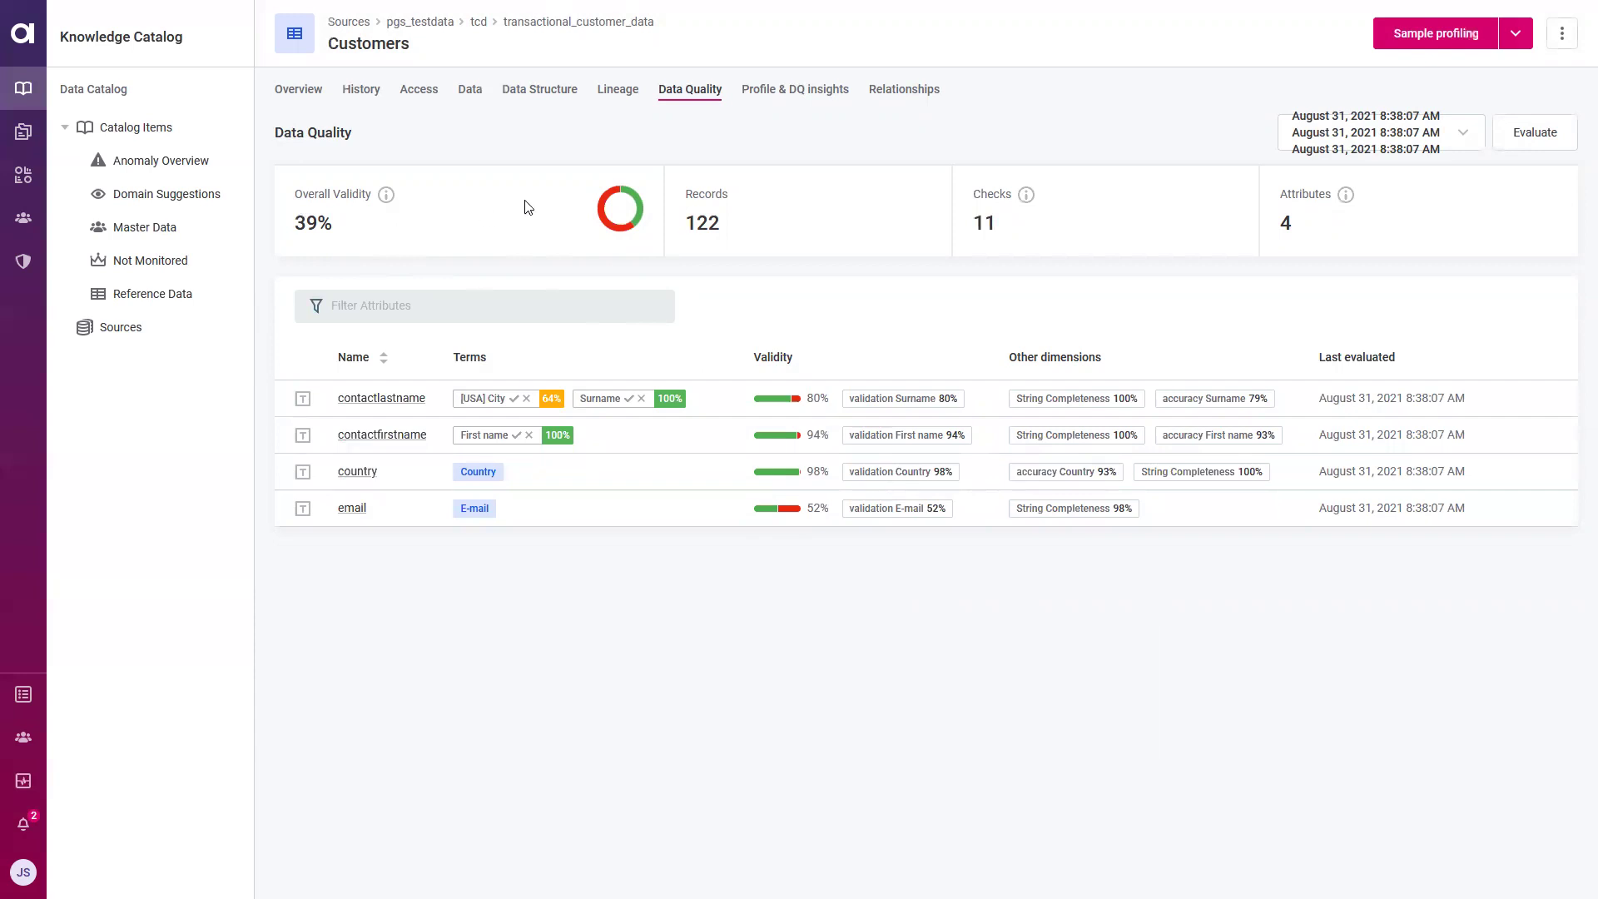
pyautogui.moveTo(630, 196)
pyautogui.moveTo(896, 407)
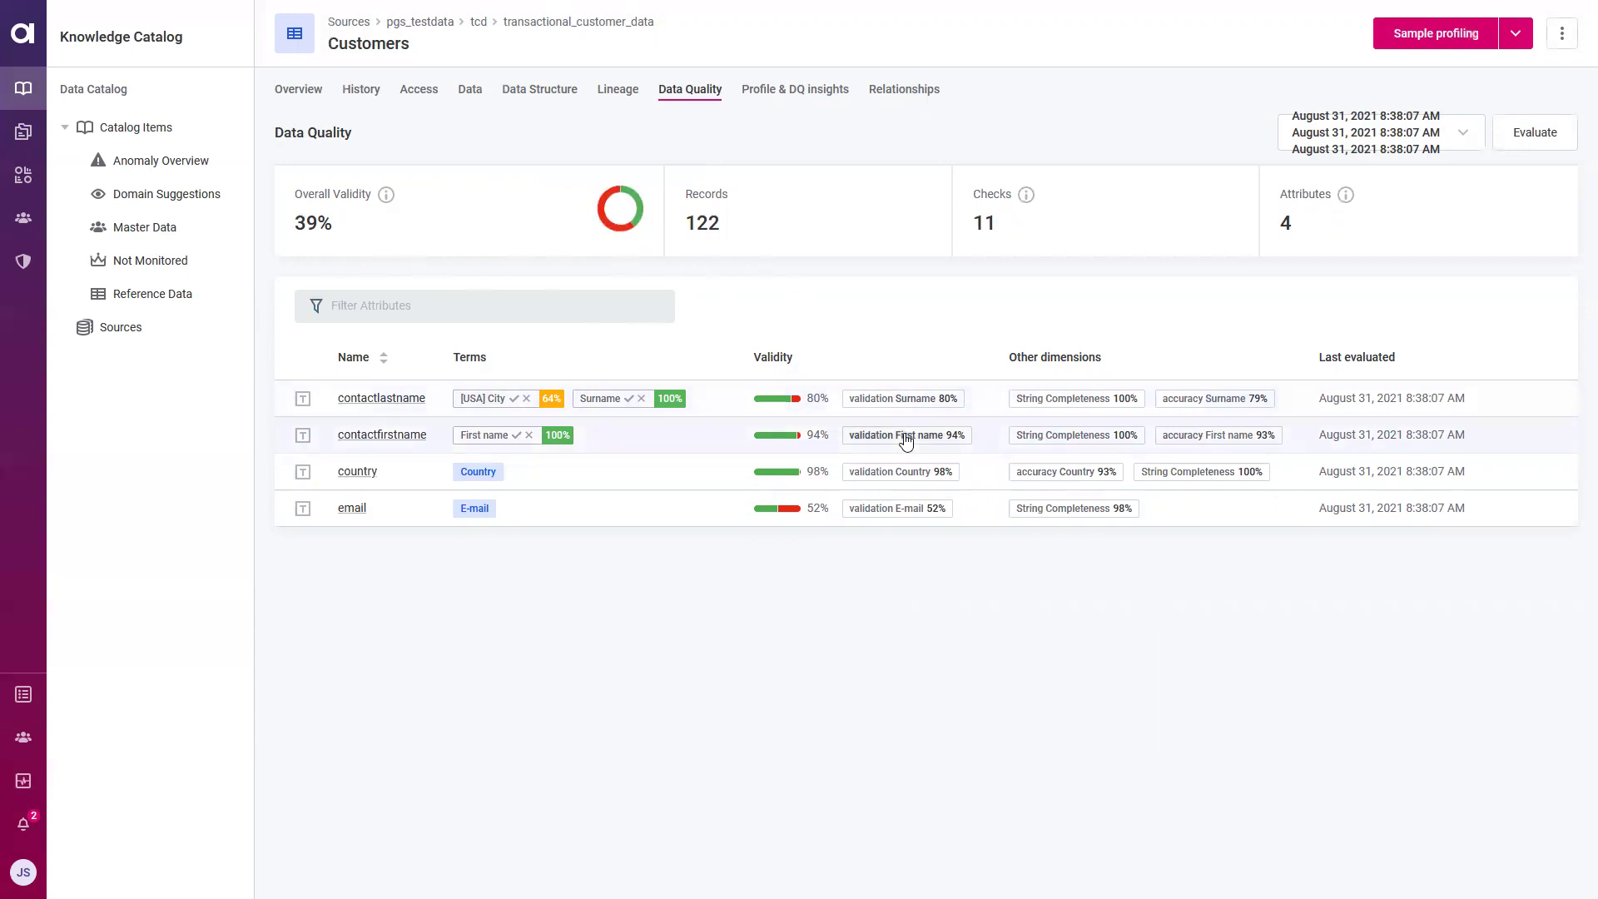
pyautogui.moveTo(906, 441)
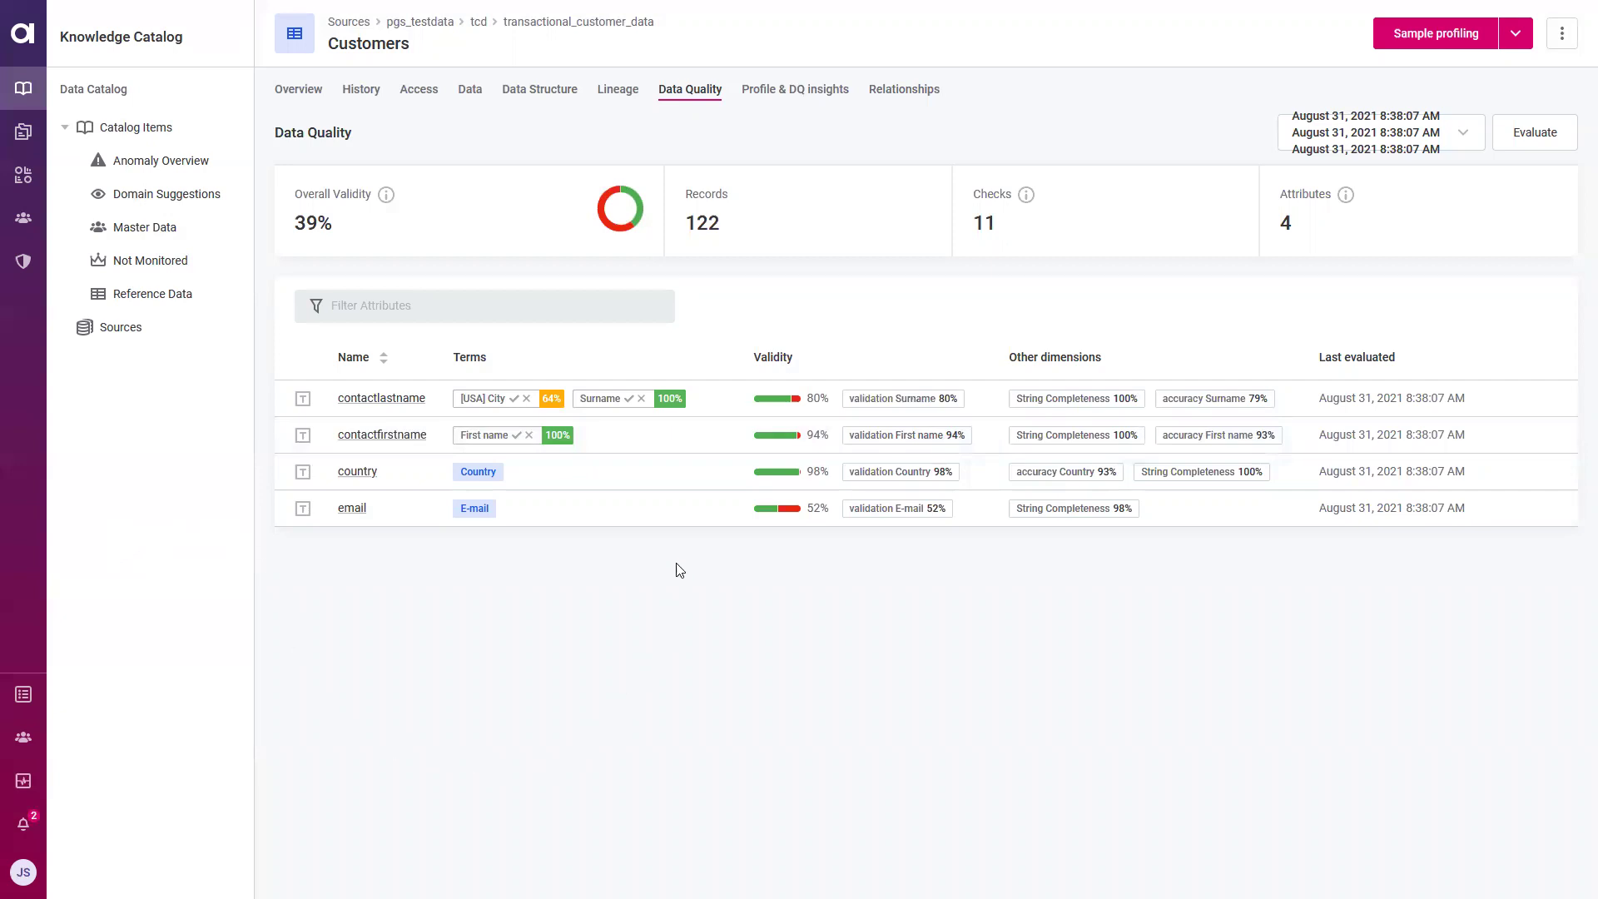
# - Scroll through the sample rows on the Customers table's Data tab
pyautogui.click(471, 89)
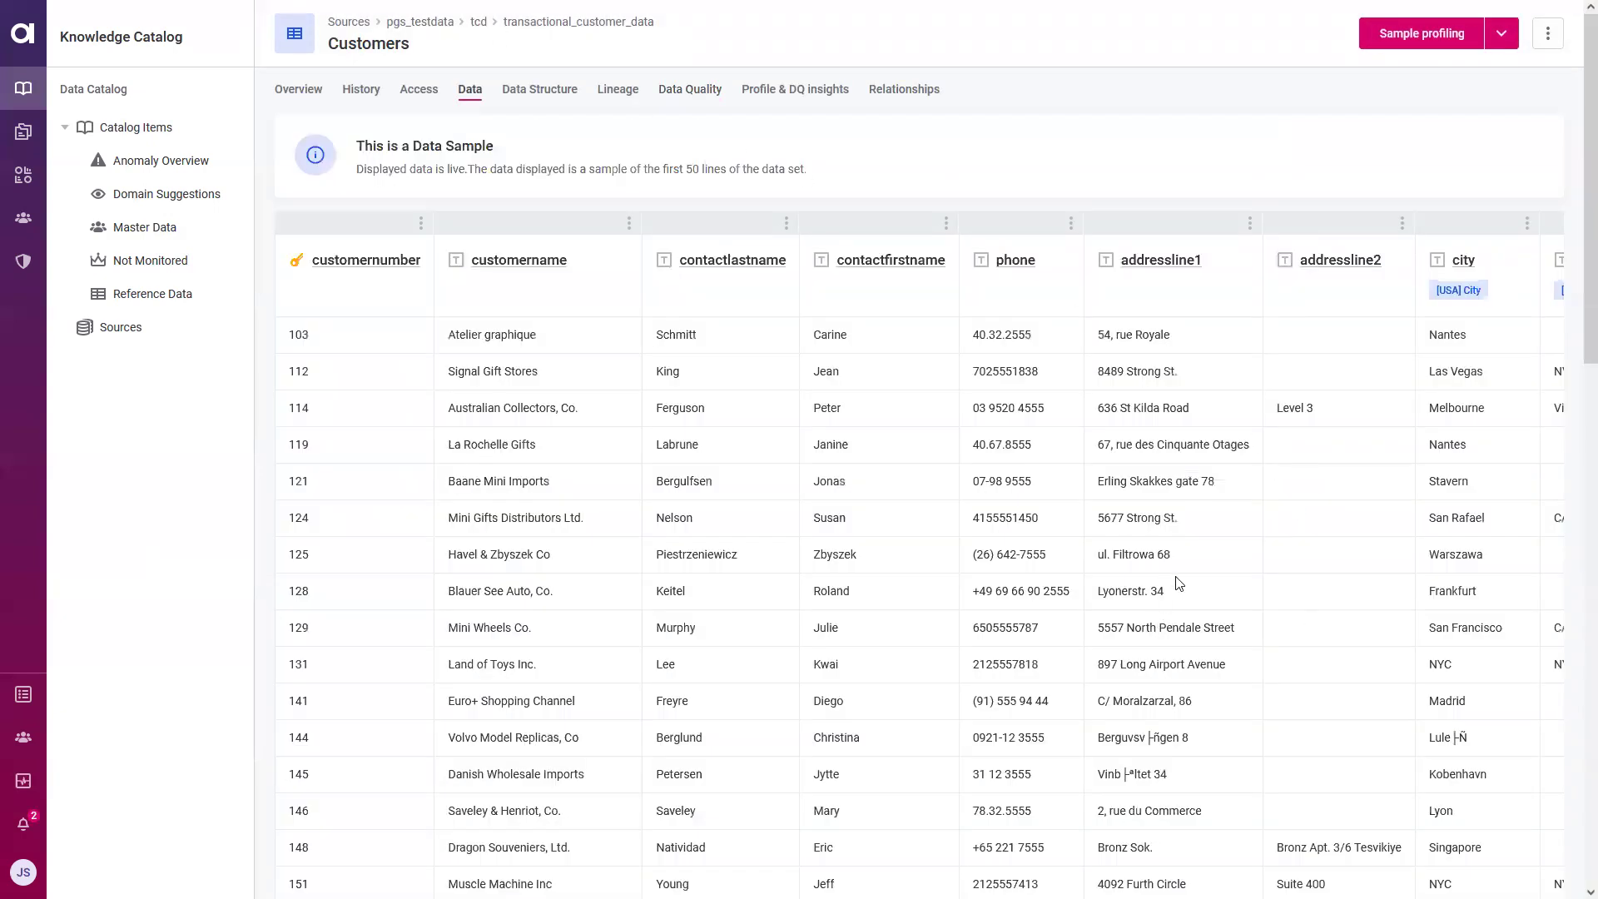
pyautogui.scroll(-1, 1179, 578)
pyautogui.scroll(1, 1174, 571)
# - Review the owner, editor and viewer groups for Customers, then return to Overview
pyautogui.click(429, 92)
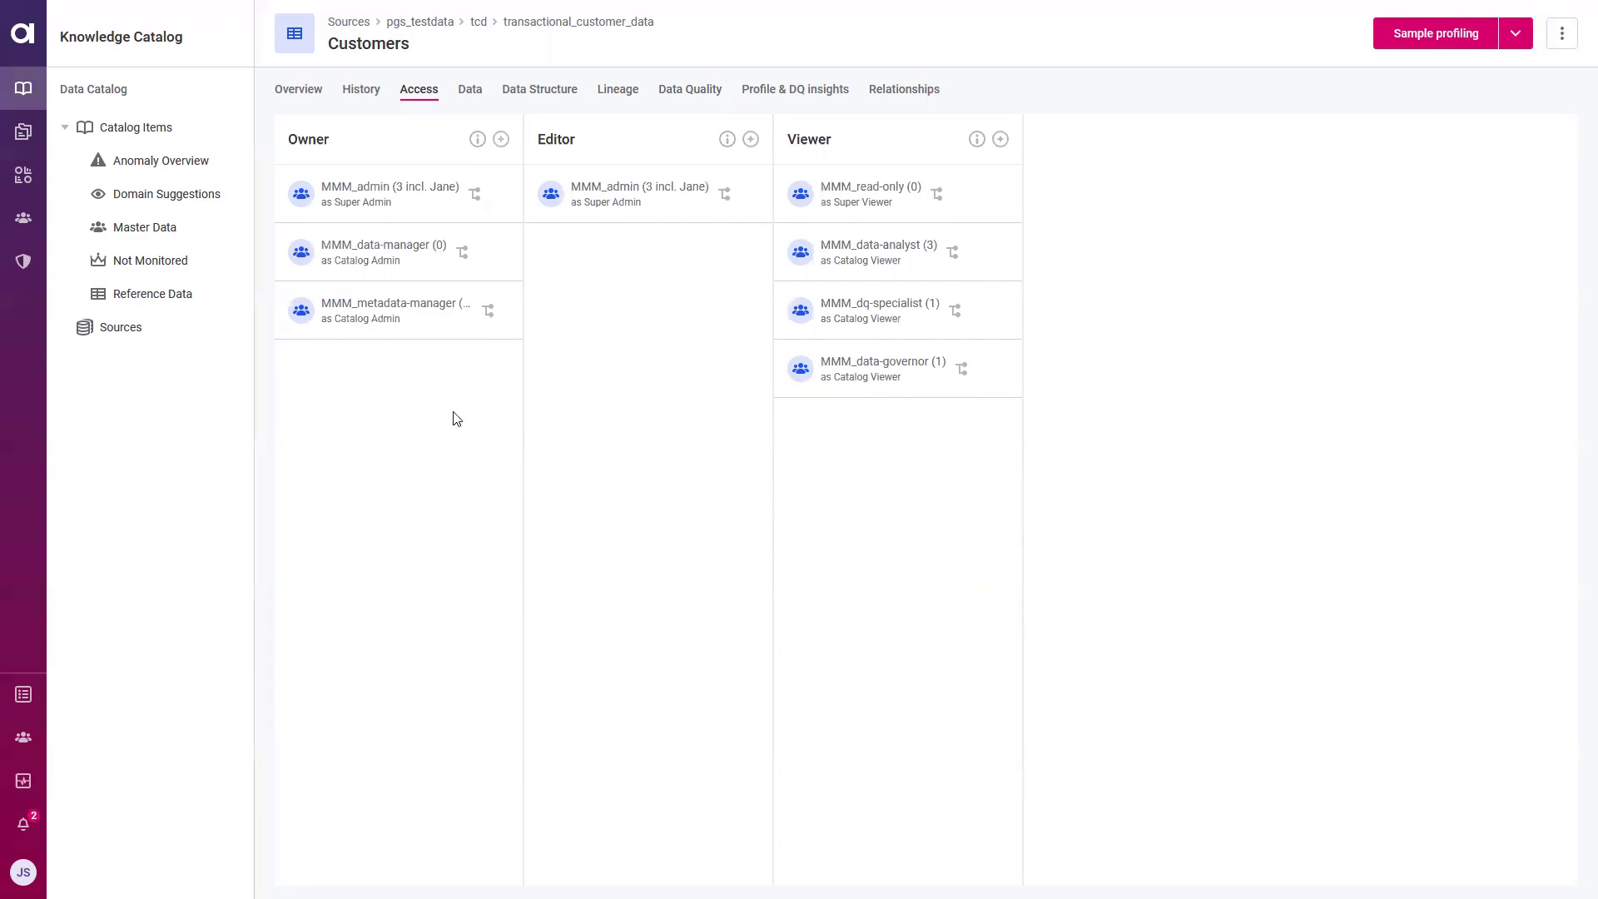
pyautogui.click(314, 97)
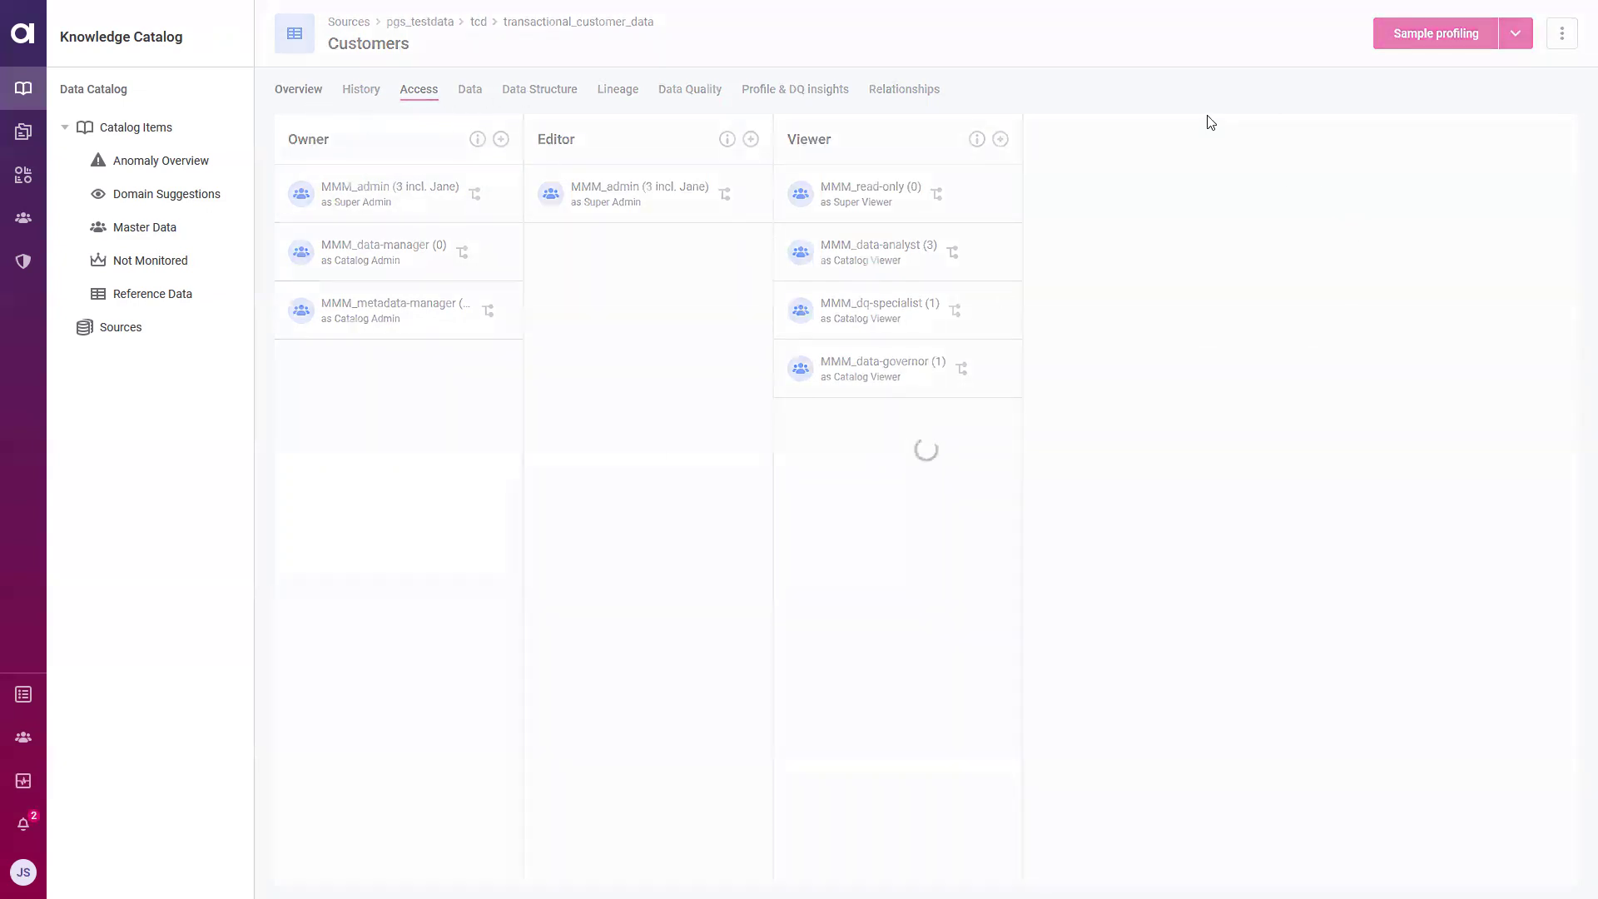